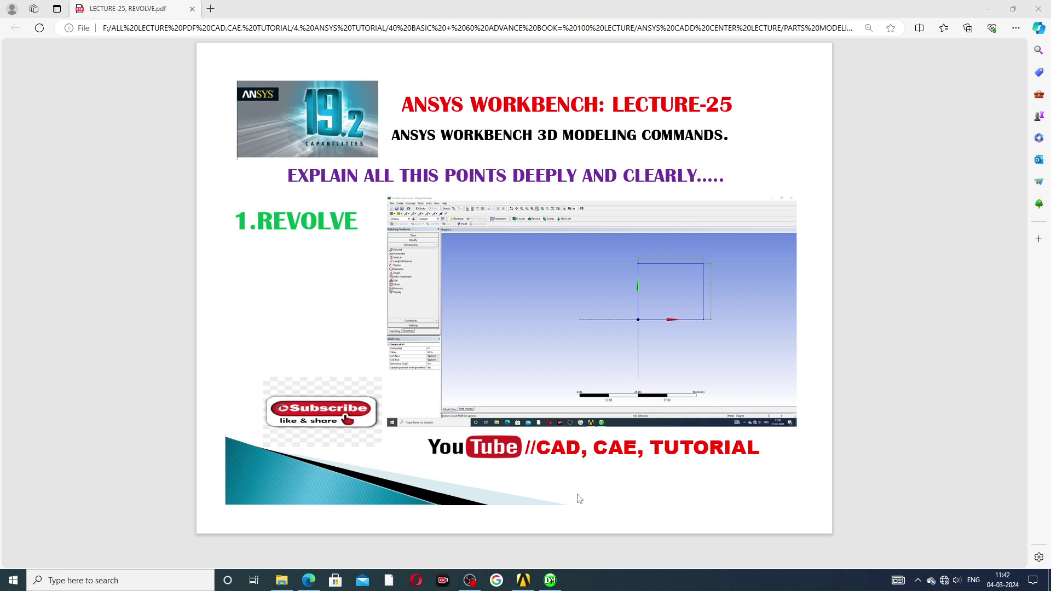
- In DesignModeler, select XYPlane, view it face-on and enter Sketching mode
{"action": "left_click", "coordinate": [551, 580]}
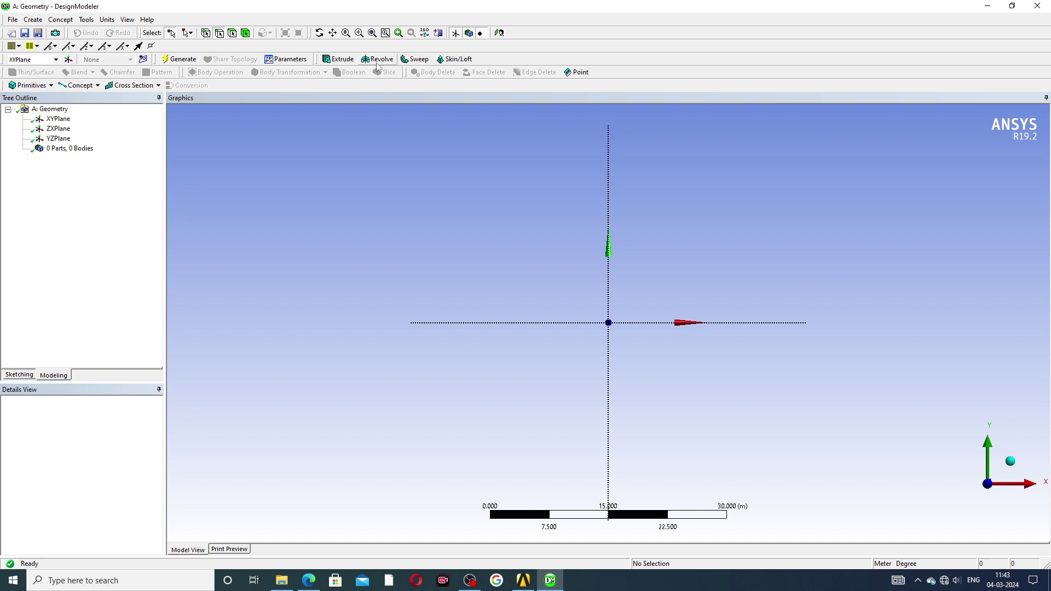
{"action": "left_click", "coordinate": [20, 376]}
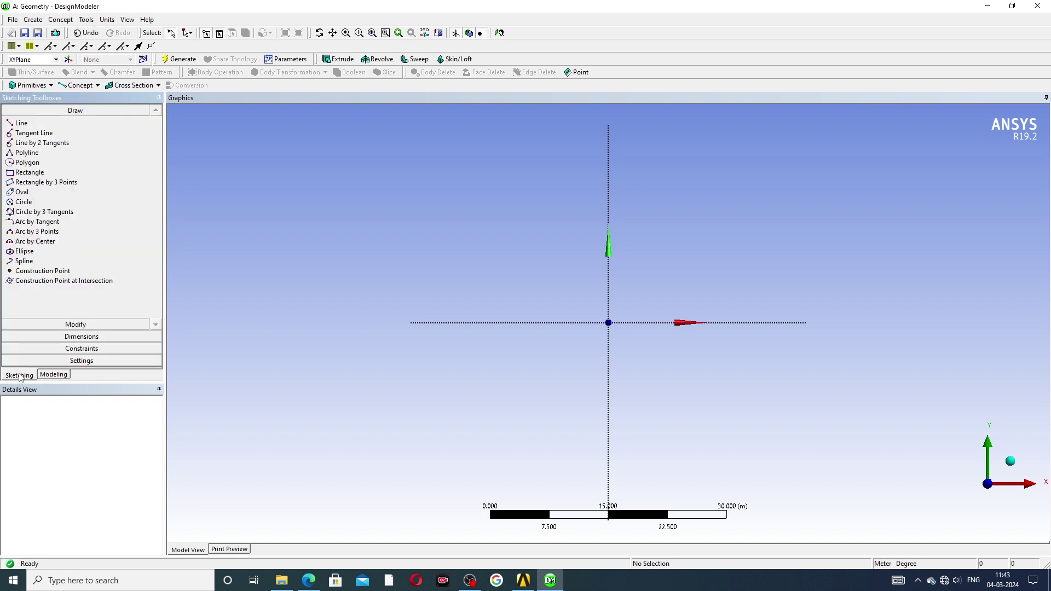
{"action": "left_click", "coordinate": [59, 377]}
{"action": "left_click", "coordinate": [60, 120]}
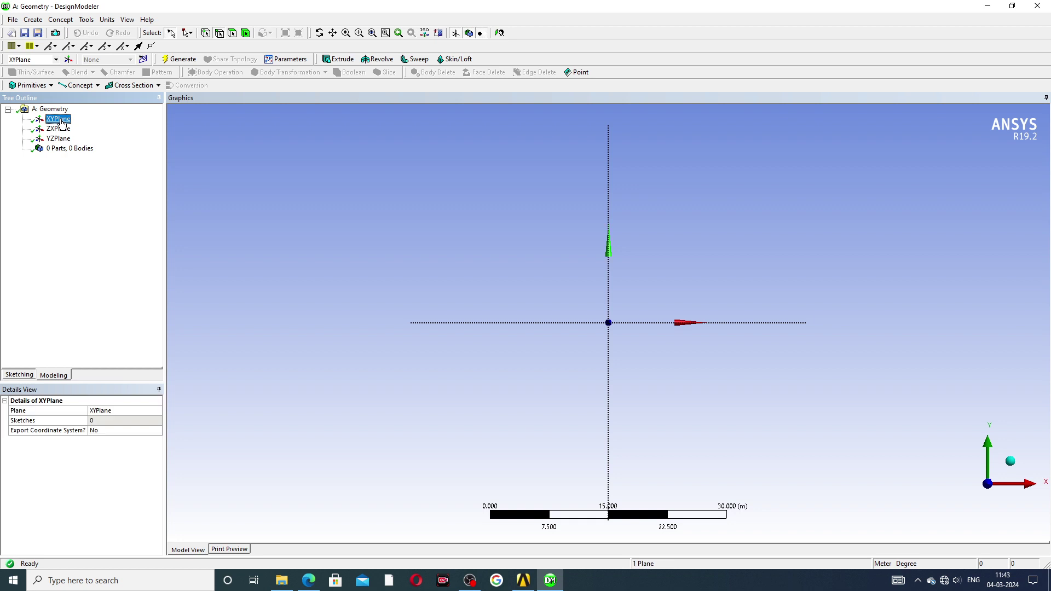
{"action": "left_click", "coordinate": [498, 34]}
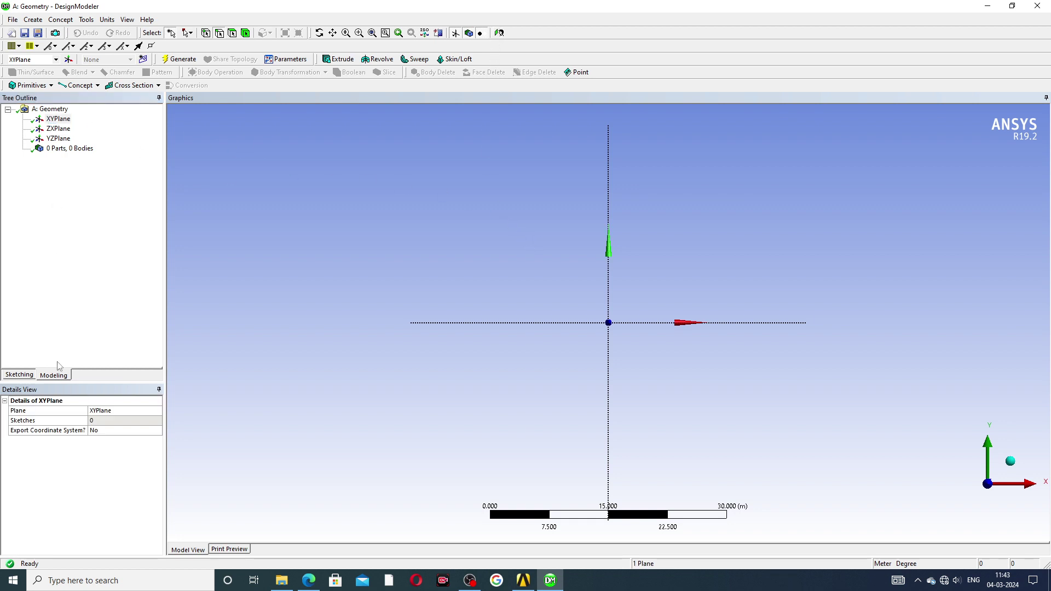
{"action": "left_click", "coordinate": [21, 375]}
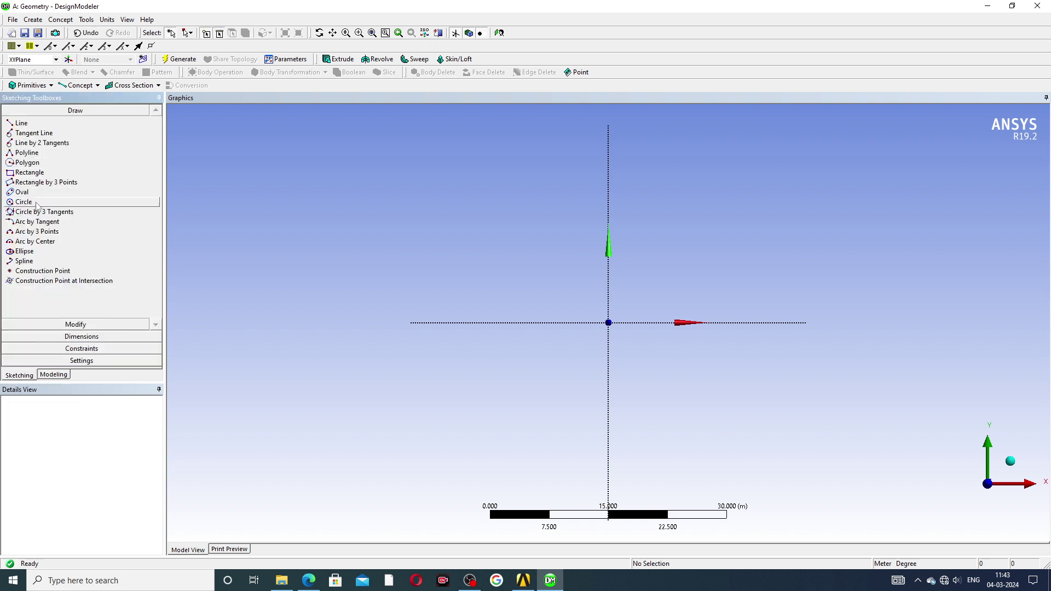
- Draw a circle centred on the X axis right of the origin, then return to the model tree
{"action": "left_click", "coordinate": [33, 202]}
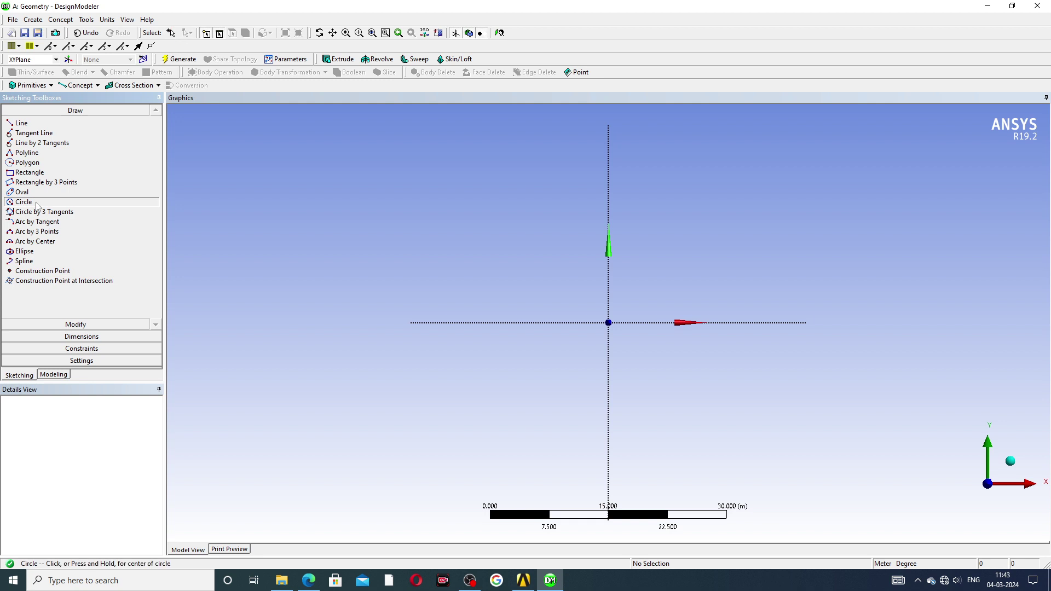
{"action": "left_click", "coordinate": [713, 322]}
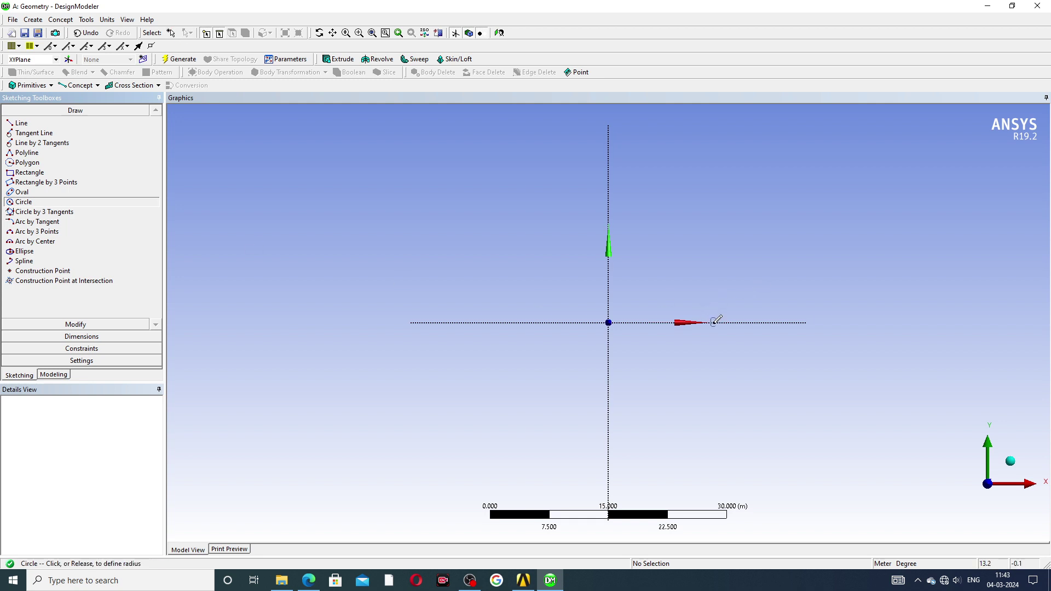
{"action": "left_click", "coordinate": [726, 267]}
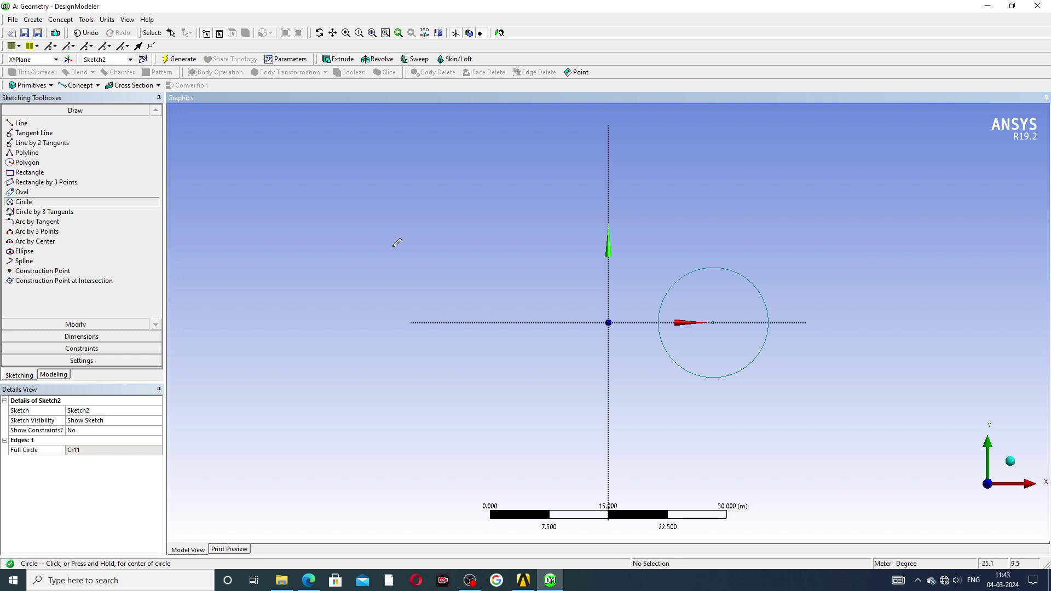
{"action": "left_click", "coordinate": [61, 375]}
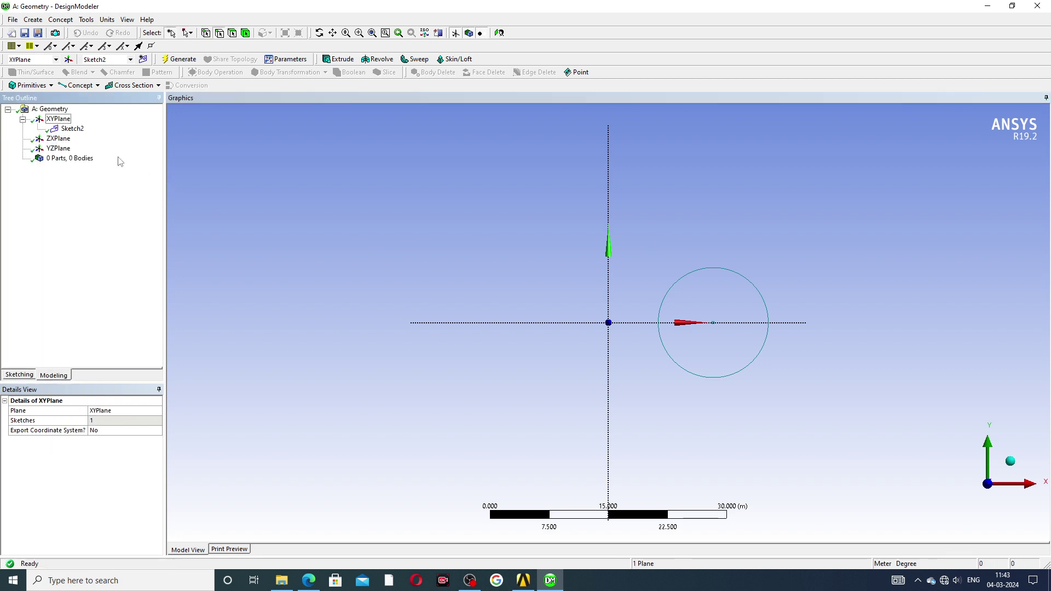
- Revolve Sketch2's circle 360° about the vertical Y axis into a solid torus
{"action": "left_click", "coordinate": [381, 59]}
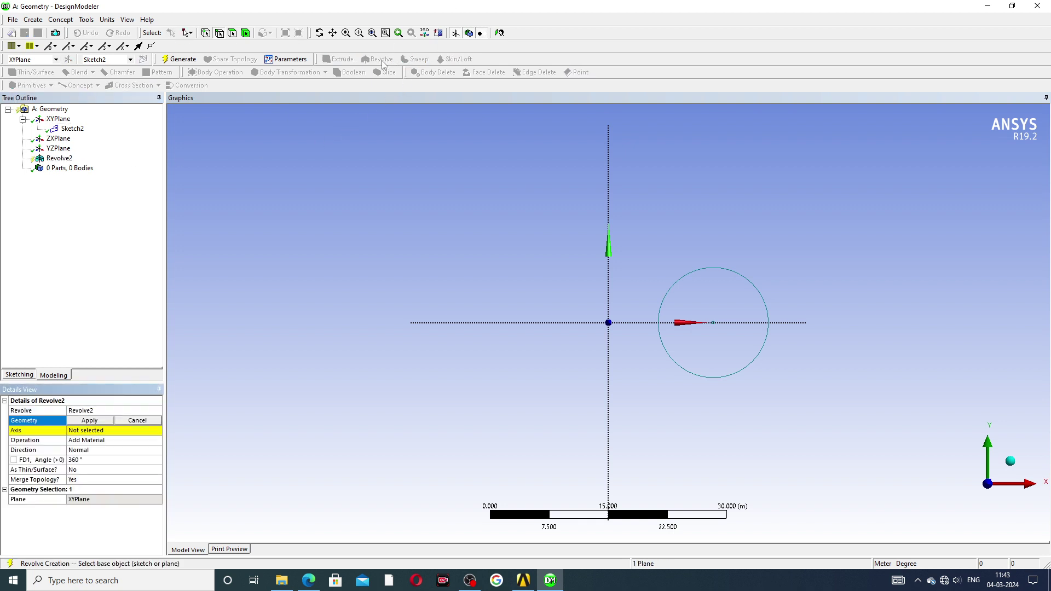
{"action": "left_click", "coordinate": [691, 273]}
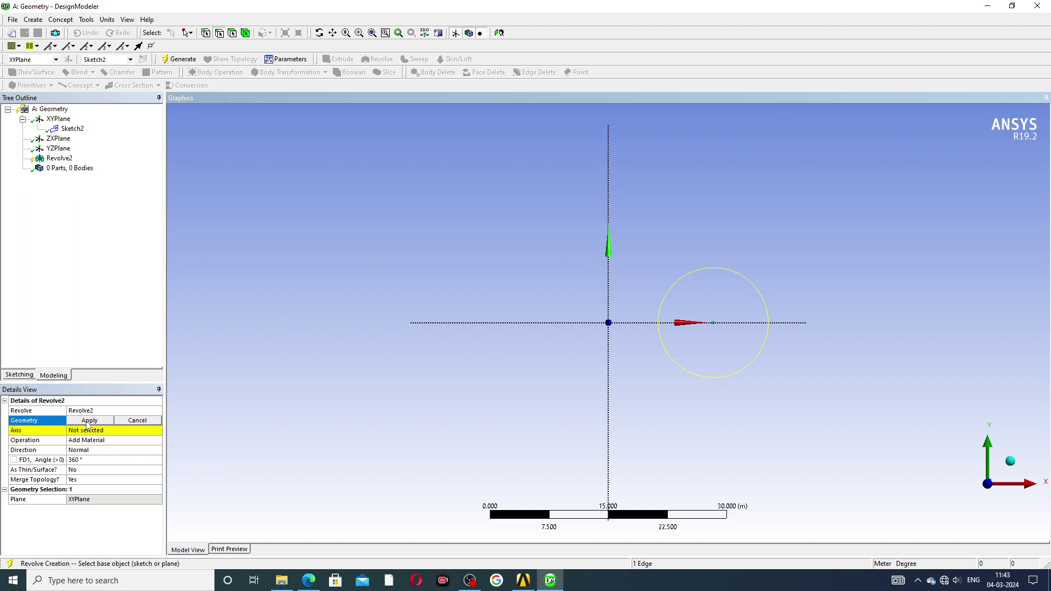
{"action": "left_click", "coordinate": [89, 421]}
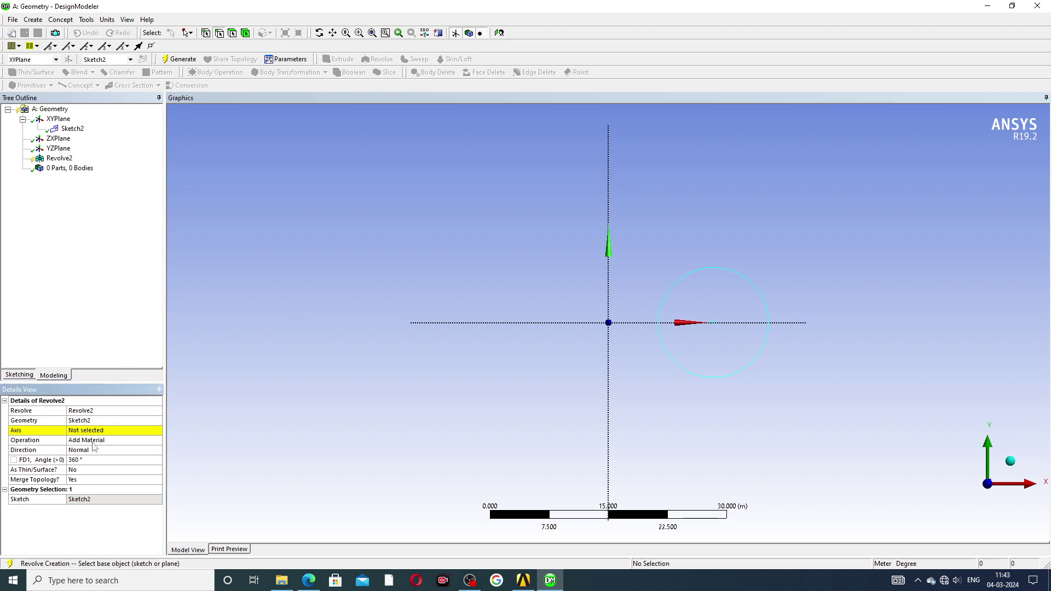
{"action": "left_click", "coordinate": [98, 433]}
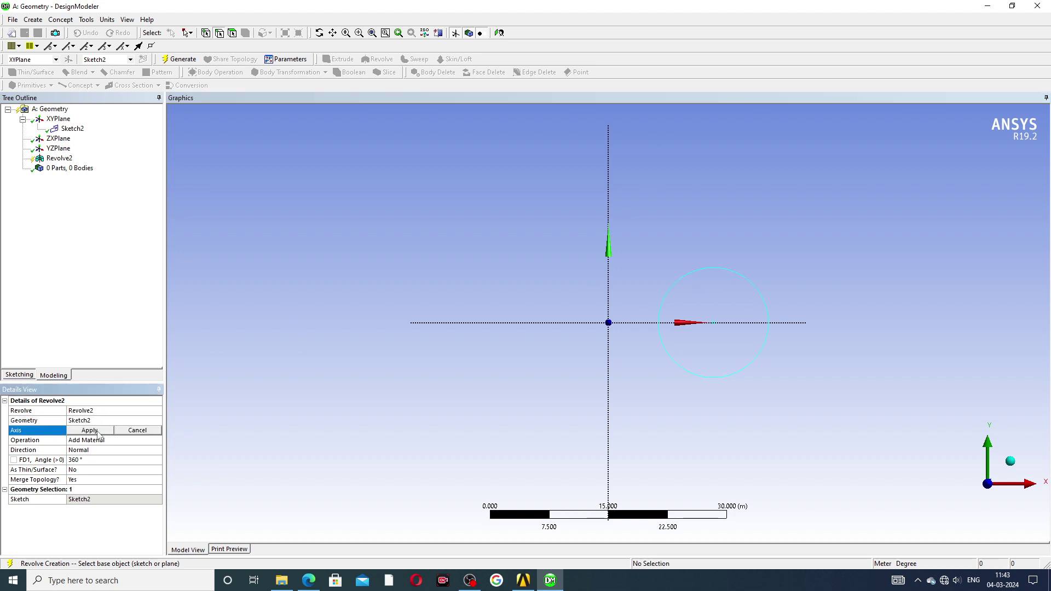
{"action": "left_click", "coordinate": [609, 190]}
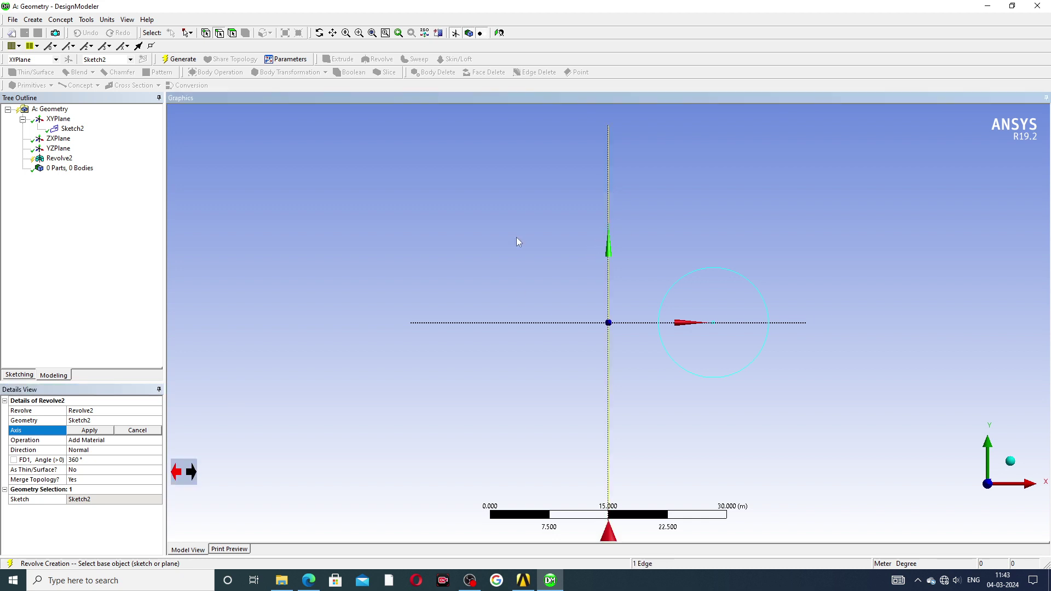
{"action": "left_click", "coordinate": [101, 432]}
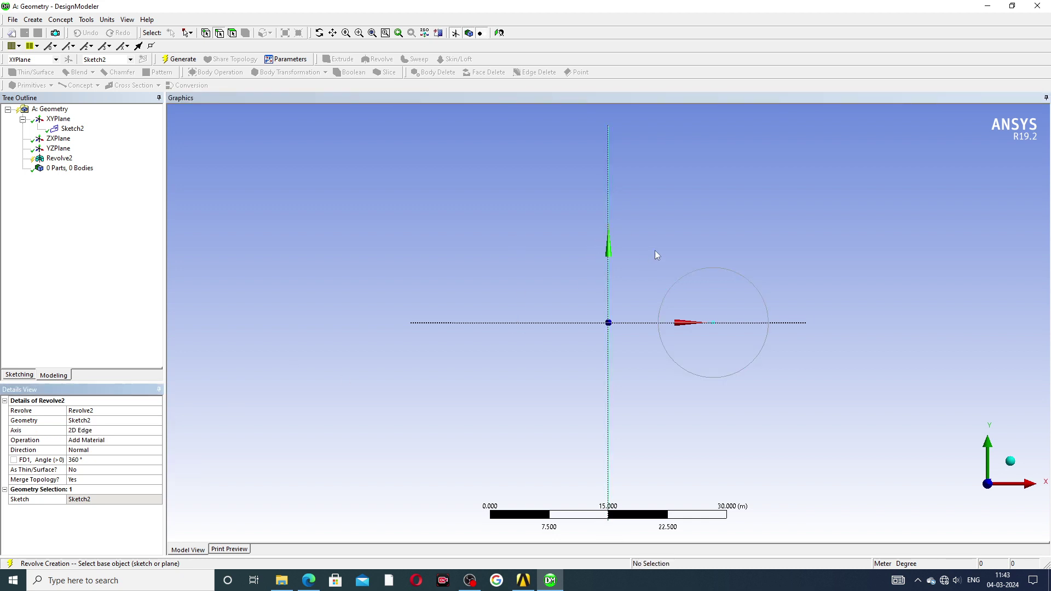
{"action": "mouse_move", "coordinate": [655, 255]}
{"action": "middle_mouse_down"}
{"action": "mouse_move", "coordinate": [661, 235]}
{"action": "mouse_move", "coordinate": [685, 319]}
{"action": "middle_mouse_up"}
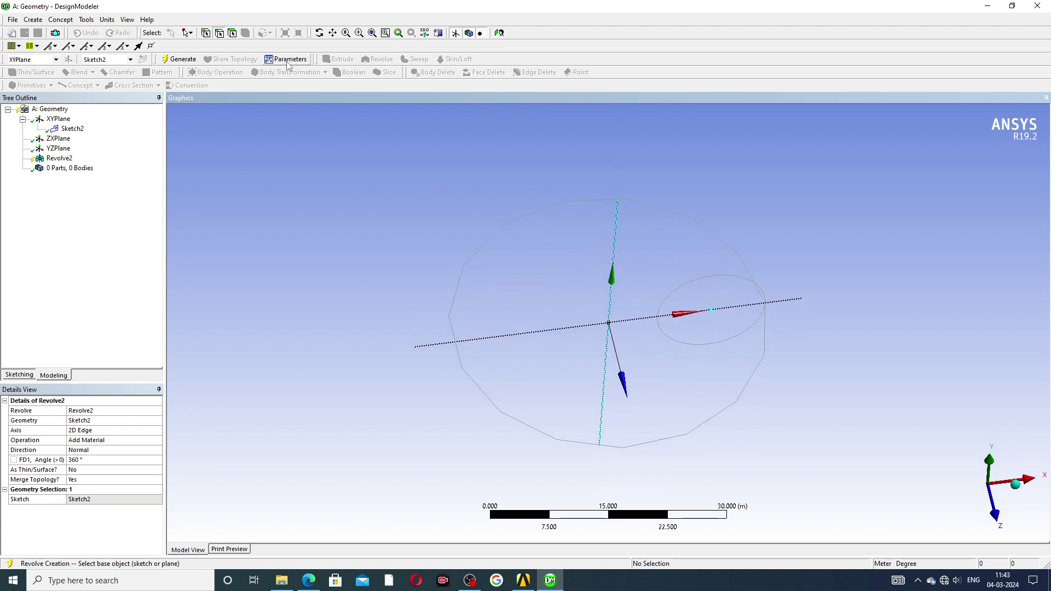
{"action": "left_click", "coordinate": [178, 59]}
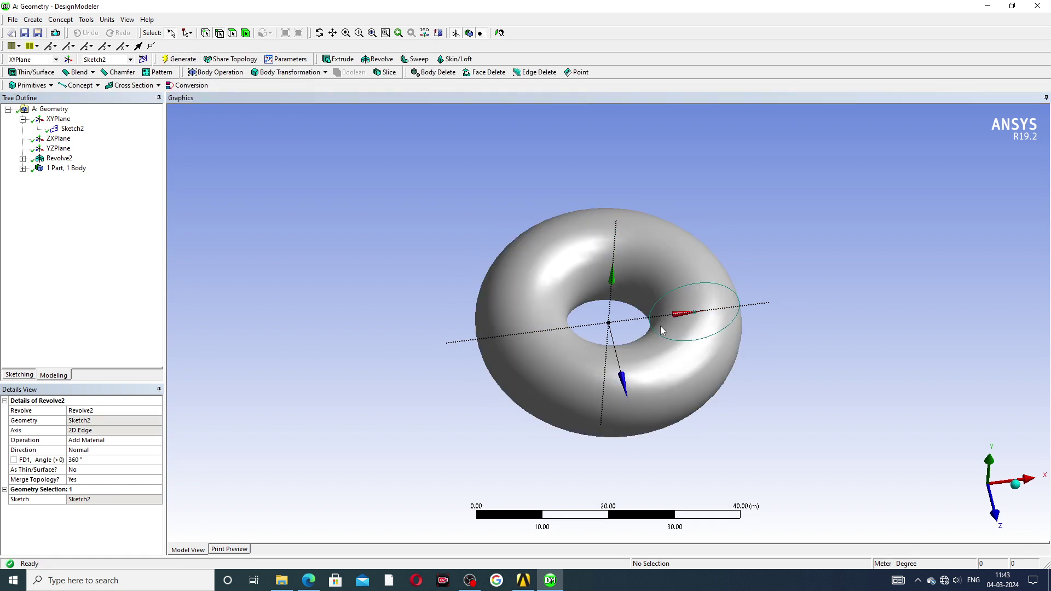
- Inspect the torus and review the revolve Operation options, keeping Add Material
{"action": "mouse_move", "coordinate": [632, 343]}
{"action": "middle_mouse_down"}
{"action": "mouse_move", "coordinate": [650, 254]}
{"action": "mouse_move", "coordinate": [622, 317]}
{"action": "mouse_move", "coordinate": [625, 377]}
{"action": "mouse_move", "coordinate": [622, 274]}
{"action": "mouse_move", "coordinate": [633, 354]}
{"action": "middle_mouse_up"}
{"action": "scroll", "coordinate": [625, 376], "scroll_direction": "up", "scroll_amount": 3}
{"action": "scroll", "coordinate": [630, 366], "scroll_direction": "up", "scroll_amount": 1}
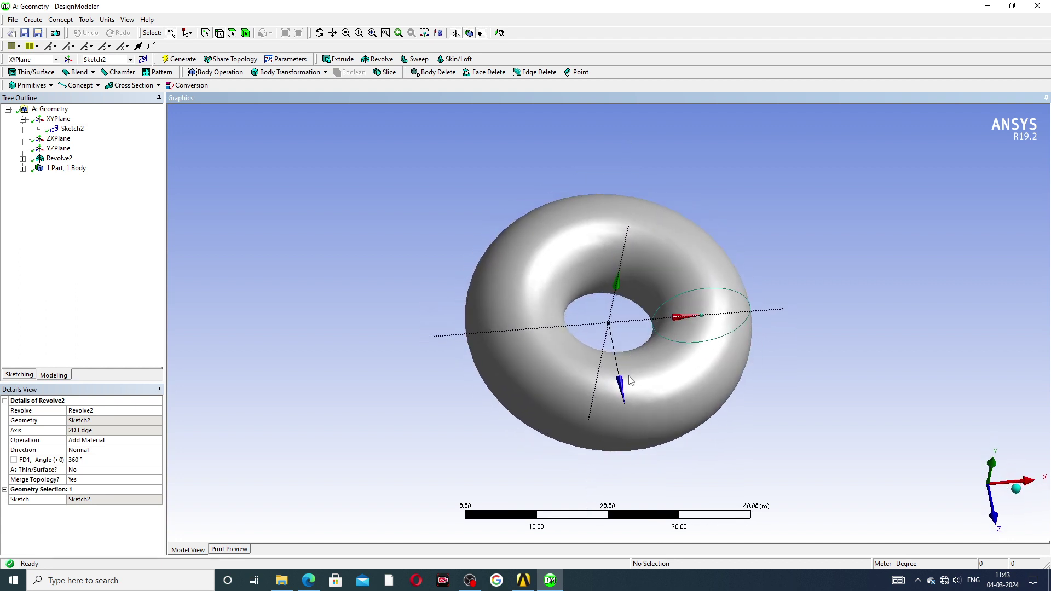
{"action": "scroll", "coordinate": [629, 376], "scroll_direction": "up", "scroll_amount": 1}
{"action": "scroll", "coordinate": [629, 376], "scroll_direction": "up", "scroll_amount": 1}
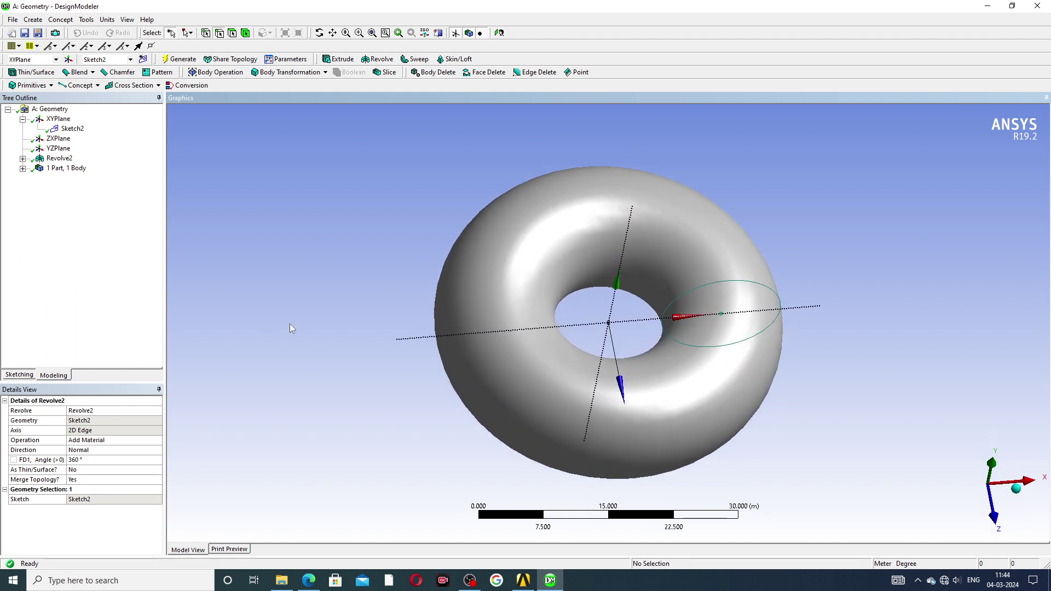
{"action": "left_click", "coordinate": [107, 421]}
{"action": "left_click", "coordinate": [115, 441]}
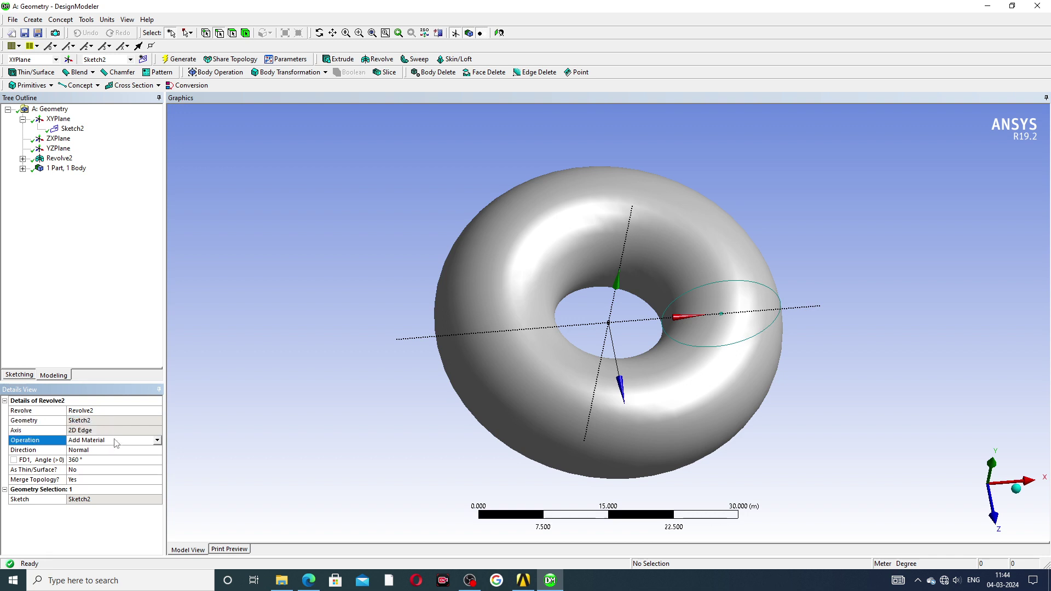
{"action": "left_click", "coordinate": [157, 441]}
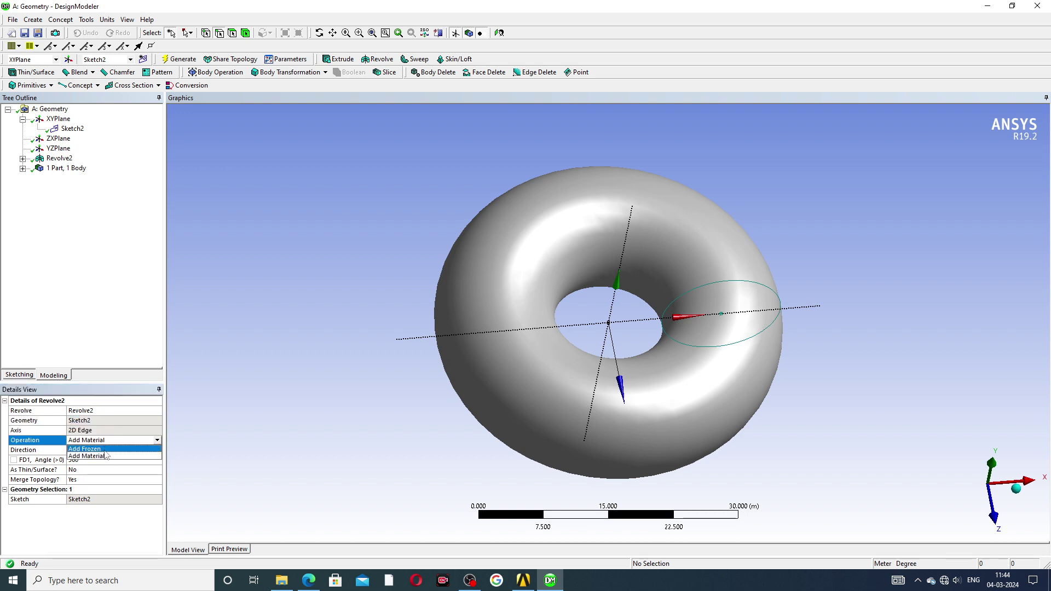
{"action": "left_click", "coordinate": [158, 442]}
{"action": "left_click", "coordinate": [159, 442]}
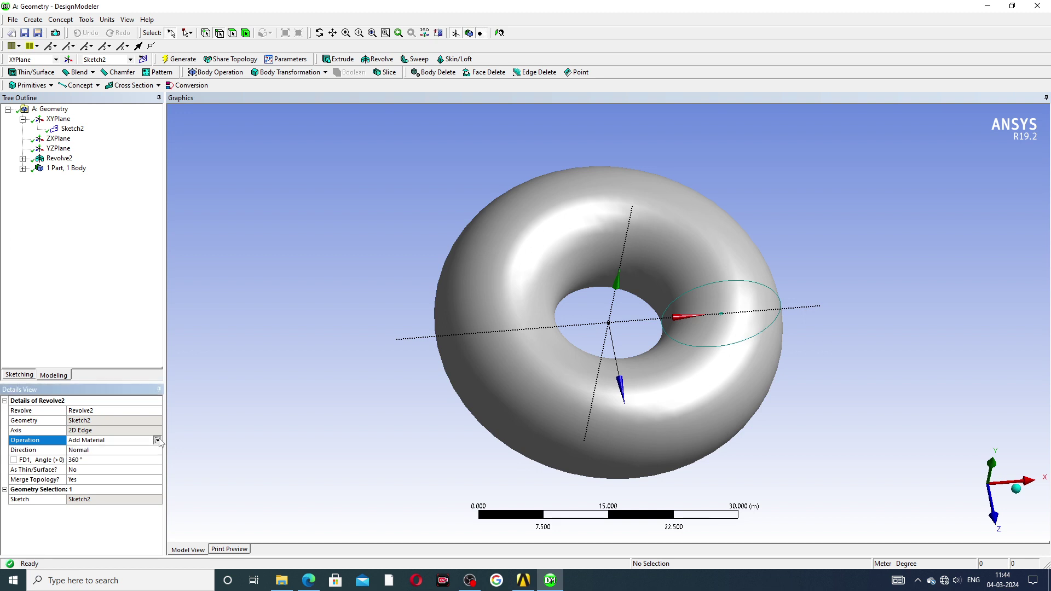
- Set the revolve angle to 180° and regenerate it as a half torus
{"action": "left_click", "coordinate": [87, 460]}
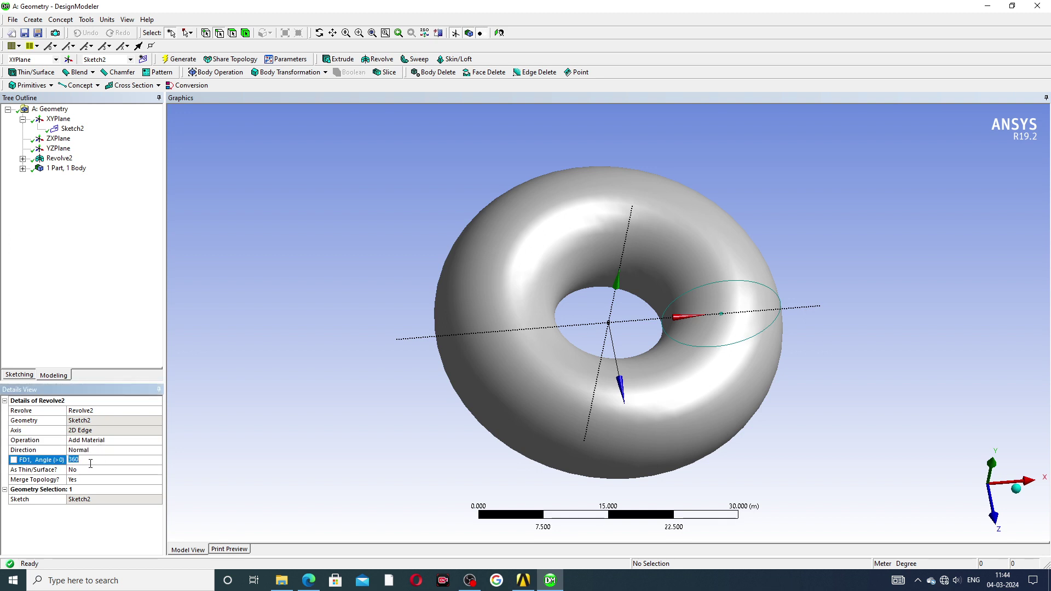
{"action": "type", "text": "180"}
{"action": "left_click", "coordinate": [180, 59]}
{"action": "mouse_move", "coordinate": [579, 330]}
{"action": "middle_mouse_down"}
{"action": "mouse_move", "coordinate": [688, 396]}
{"action": "mouse_move", "coordinate": [632, 386]}
{"action": "middle_mouse_up"}
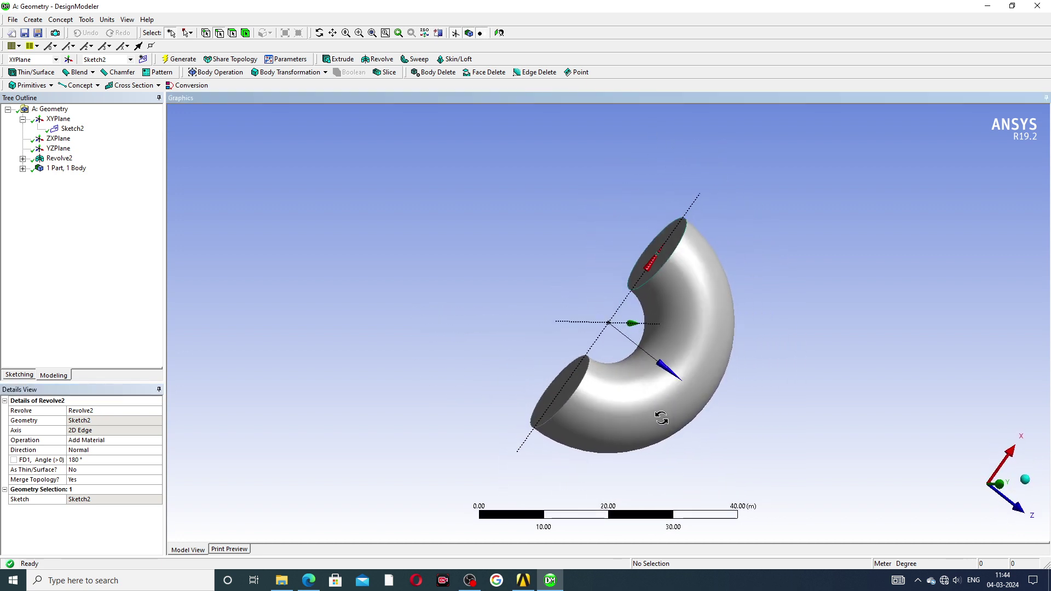
- Set the revolve angle to 90° to produce a quarter-bend elbow, viewed square-on
{"action": "left_click", "coordinate": [84, 460]}
{"action": "type", "text": "90"}
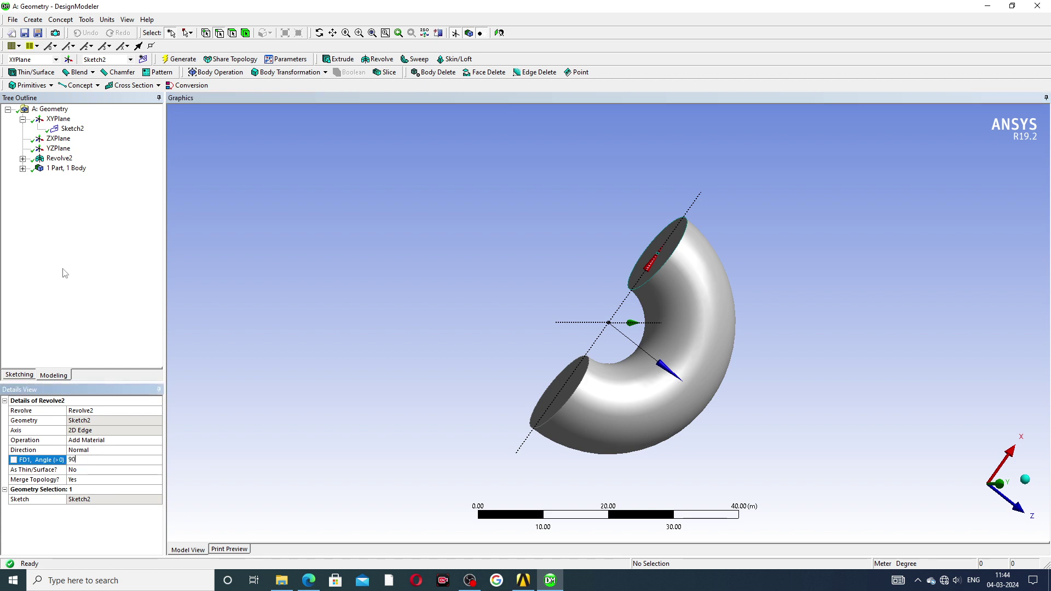
{"action": "left_click", "coordinate": [178, 60]}
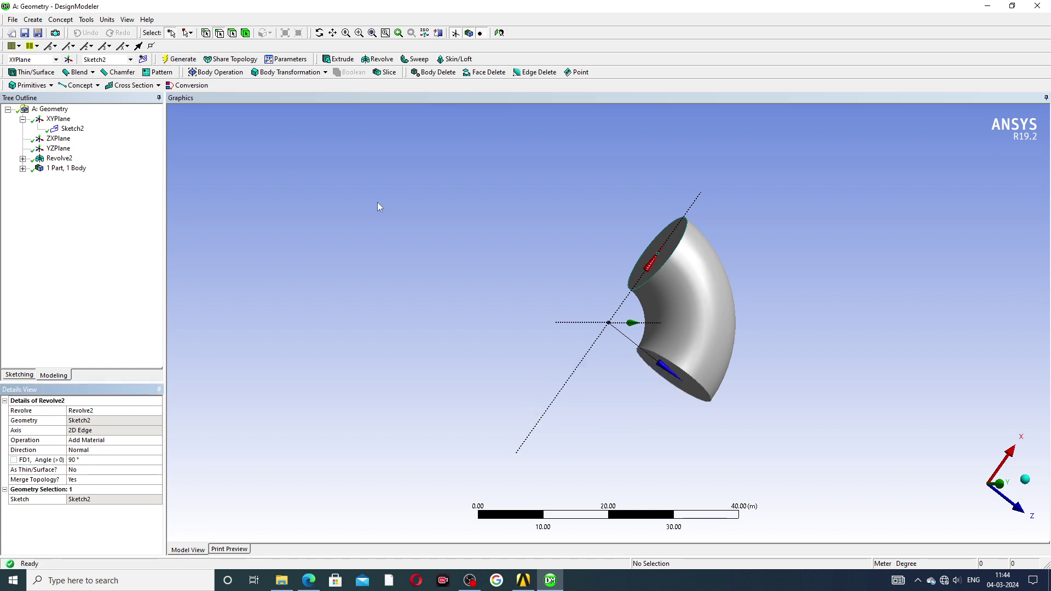
{"action": "mouse_move", "coordinate": [682, 358]}
{"action": "middle_mouse_down"}
{"action": "mouse_move", "coordinate": [587, 387]}
{"action": "mouse_move", "coordinate": [638, 340]}
{"action": "mouse_move", "coordinate": [645, 301]}
{"action": "mouse_move", "coordinate": [742, 335]}
{"action": "mouse_move", "coordinate": [704, 394]}
{"action": "mouse_move", "coordinate": [640, 408]}
{"action": "mouse_move", "coordinate": [582, 347]}
{"action": "mouse_move", "coordinate": [568, 382]}
{"action": "middle_mouse_up"}
{"action": "left_click", "coordinate": [499, 33]}
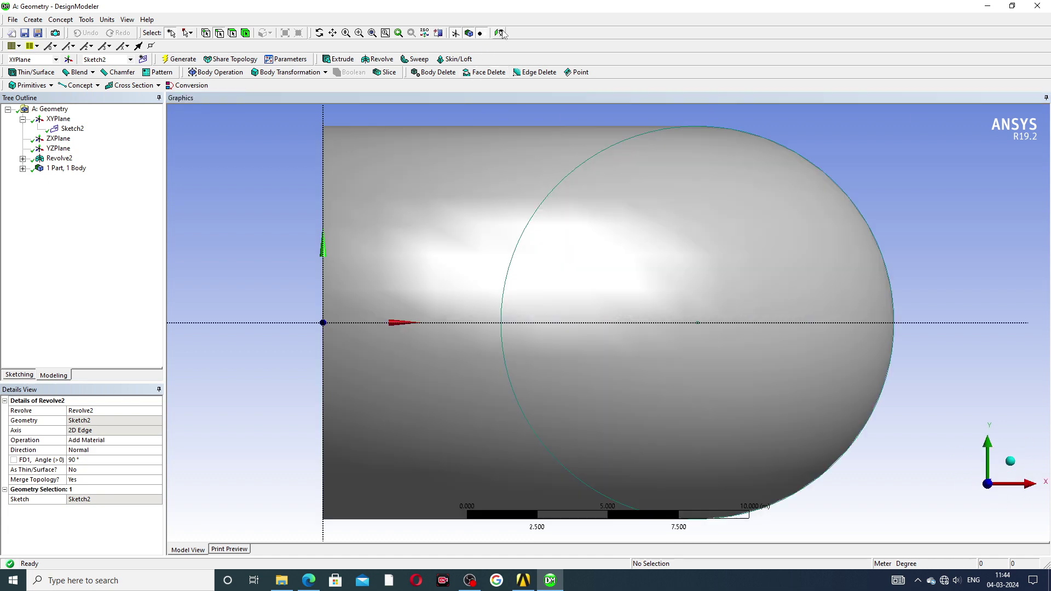
- Inspect the elbow from oblique views, then reset the revolve angle to 180°
{"action": "mouse_move", "coordinate": [625, 199]}
{"action": "middle_mouse_down"}
{"action": "mouse_move", "coordinate": [622, 222]}
{"action": "mouse_move", "coordinate": [672, 250]}
{"action": "mouse_move", "coordinate": [610, 244]}
{"action": "middle_mouse_up"}
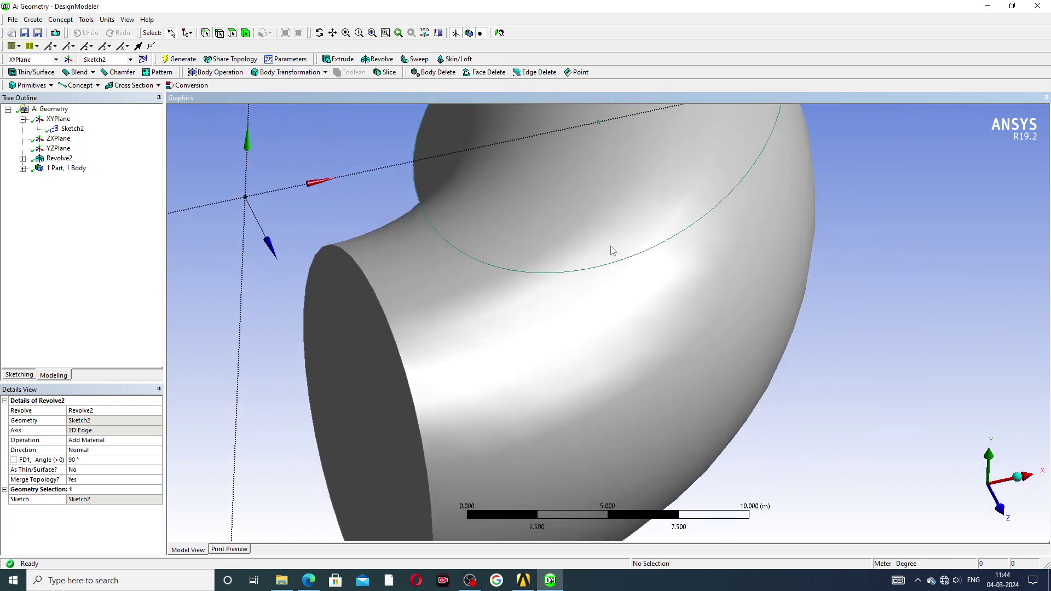
{"action": "scroll", "coordinate": [609, 244], "scroll_direction": "up", "scroll_amount": 2}
{"action": "scroll", "coordinate": [557, 244], "scroll_direction": "down", "scroll_amount": 2}
{"action": "scroll", "coordinate": [556, 247], "scroll_direction": "down", "scroll_amount": 2}
{"action": "scroll", "coordinate": [557, 242], "scroll_direction": "down", "scroll_amount": 2}
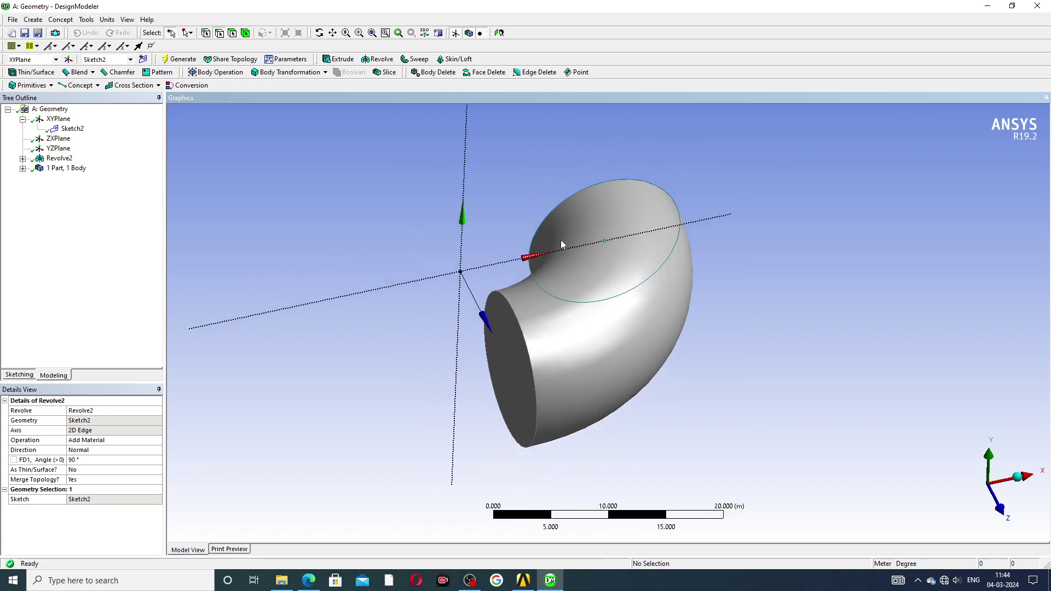
{"action": "mouse_move", "coordinate": [567, 241]}
{"action": "middle_mouse_down"}
{"action": "mouse_move", "coordinate": [584, 275]}
{"action": "mouse_move", "coordinate": [505, 245]}
{"action": "middle_mouse_up"}
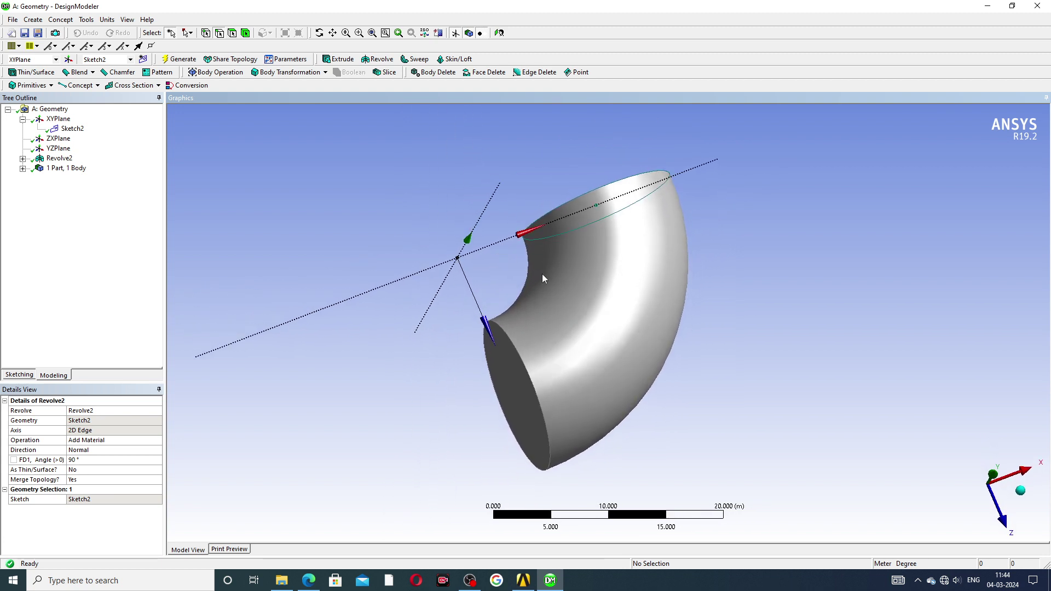
{"action": "left_click", "coordinate": [84, 460]}
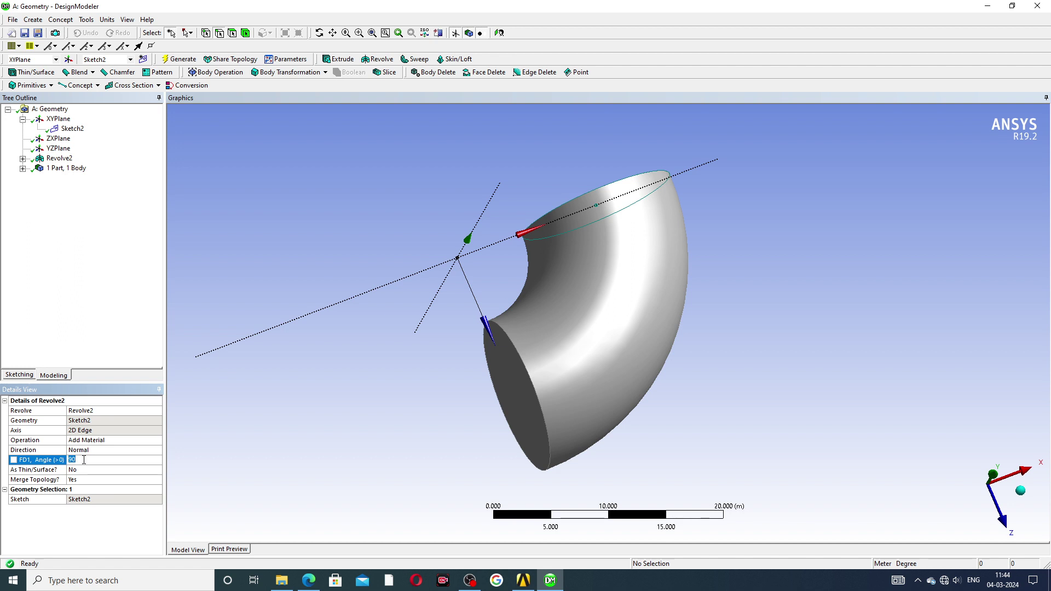
{"action": "type", "text": "180"}
{"action": "key", "text": "Return"}
- Regenerate the 180° half torus, keeping the revolve direction Normal
{"action": "left_click", "coordinate": [179, 60]}
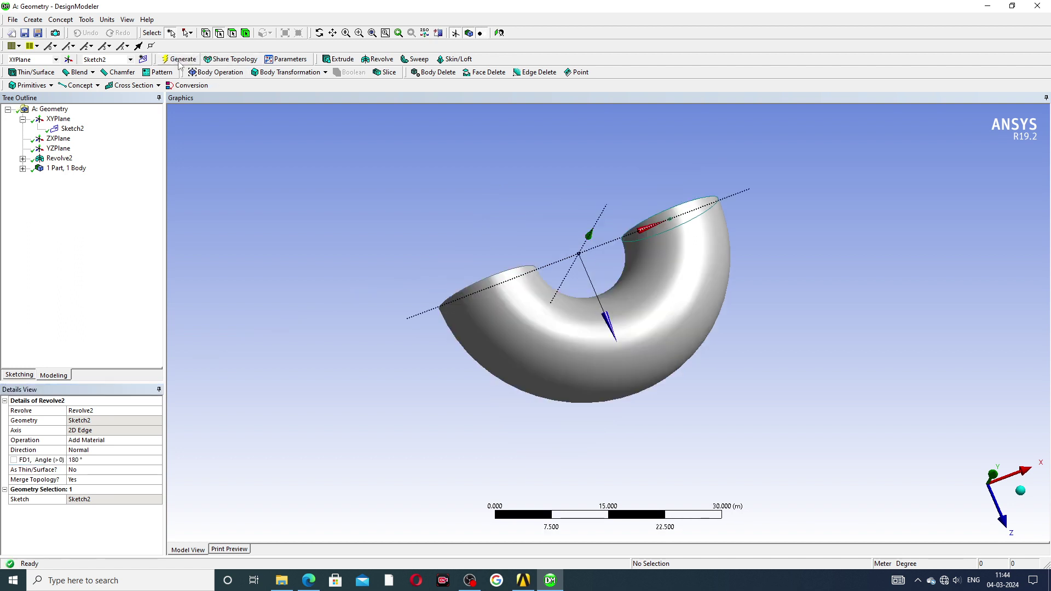
{"action": "middle_click_drag", "start_coordinate": [553, 251], "coordinate": [564, 282]}
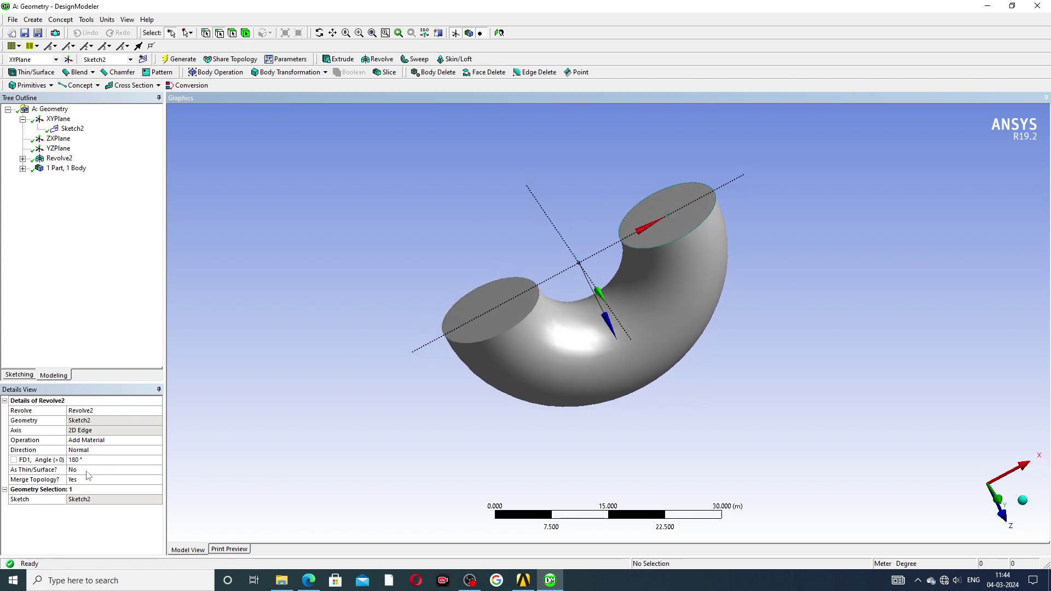
{"action": "left_click", "coordinate": [92, 450]}
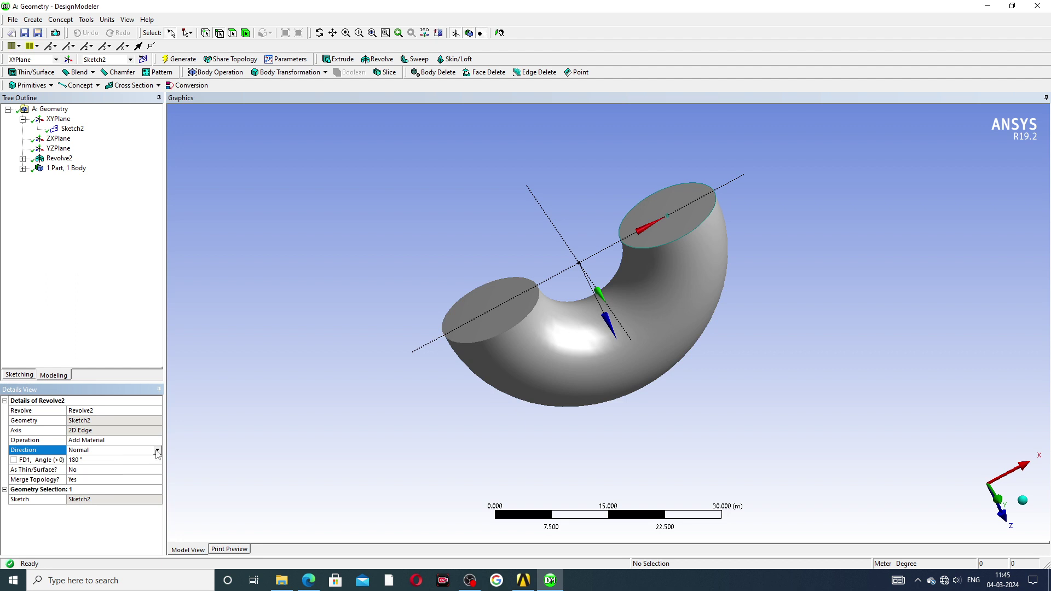
{"action": "left_click", "coordinate": [156, 450]}
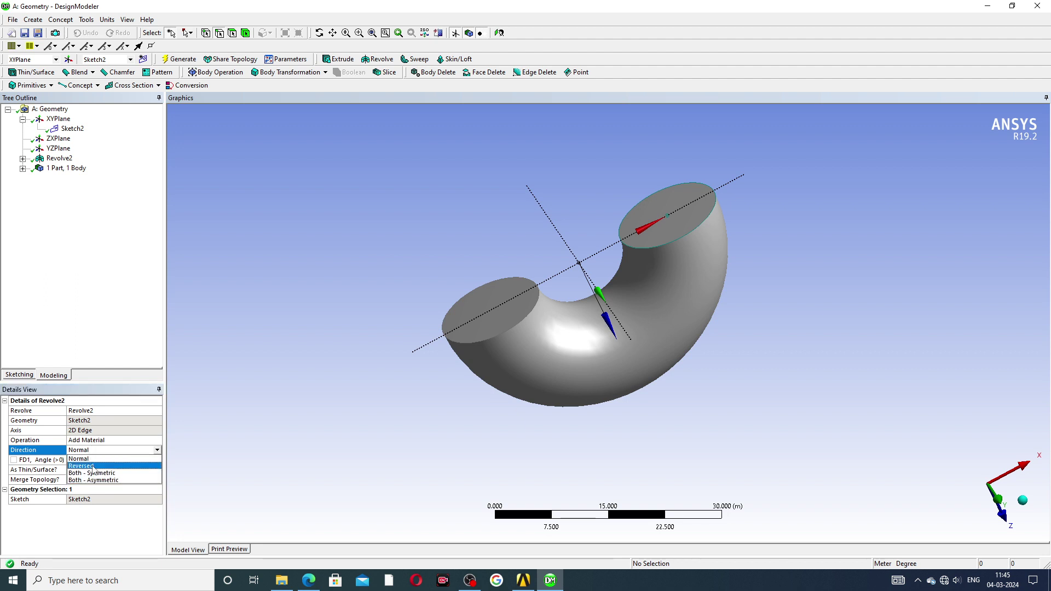
{"action": "left_click", "coordinate": [92, 459]}
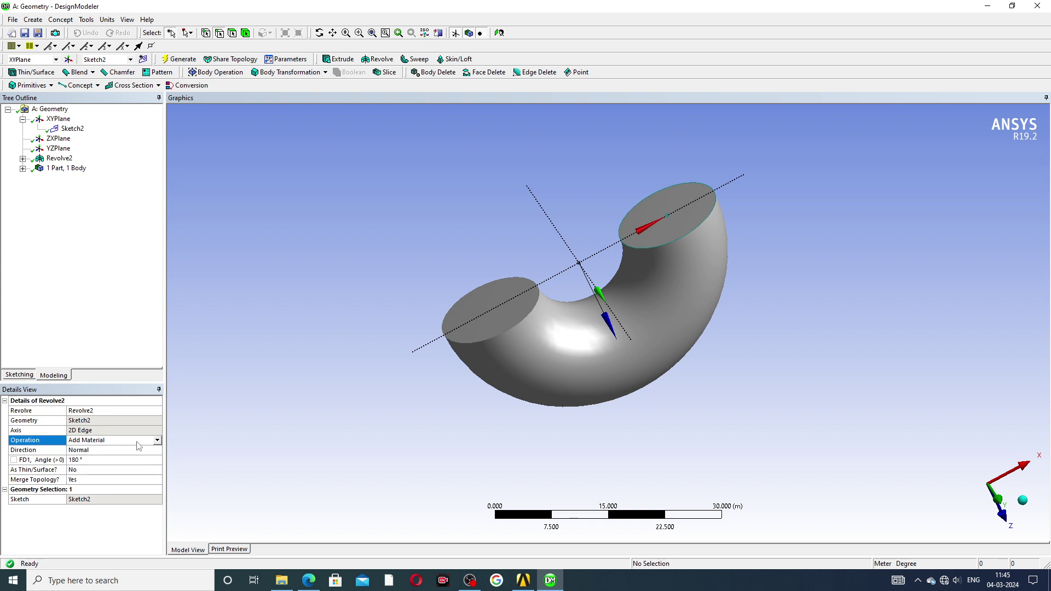
- Change the revolve angle to 90° and regenerate the elbow
{"action": "left_click", "coordinate": [94, 459]}
{"action": "type", "text": "90"}
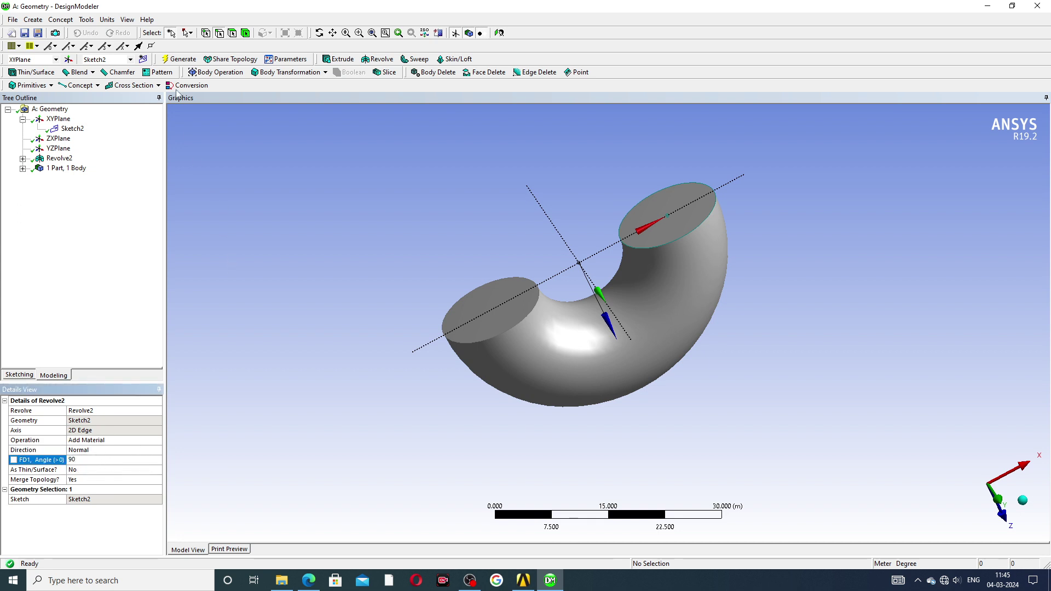
{"action": "left_click", "coordinate": [181, 59]}
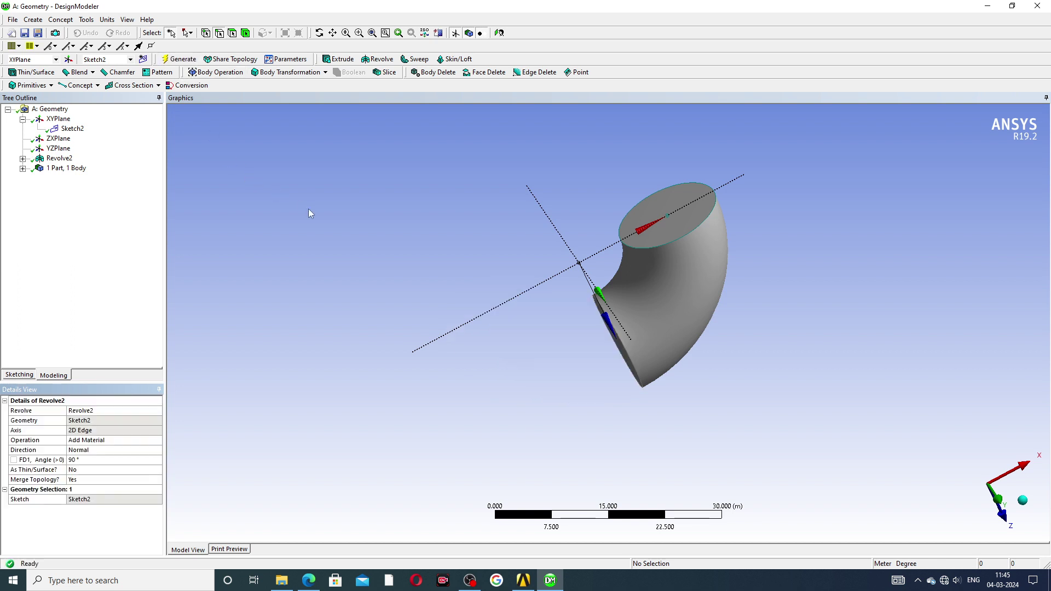
{"action": "mouse_move", "coordinate": [725, 290]}
{"action": "middle_mouse_down"}
{"action": "mouse_move", "coordinate": [715, 285]}
{"action": "mouse_move", "coordinate": [715, 164]}
{"action": "mouse_move", "coordinate": [756, 324]}
{"action": "mouse_move", "coordinate": [677, 164]}
{"action": "mouse_move", "coordinate": [670, 201]}
{"action": "middle_mouse_up"}
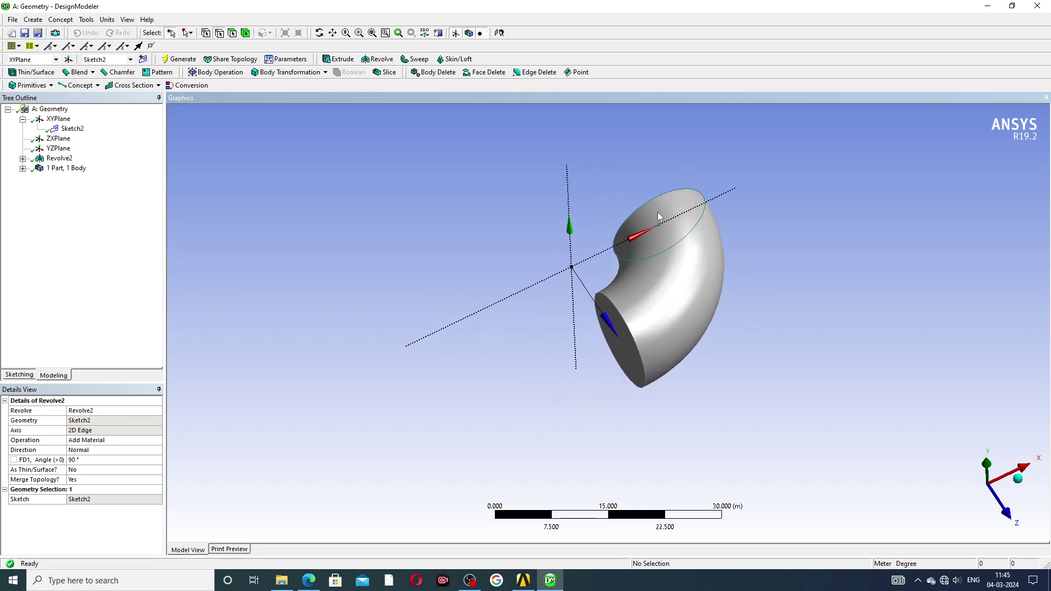
- Set the revolve direction to Reversed and regenerate the 90° elbow
{"action": "left_click", "coordinate": [100, 451]}
{"action": "left_click", "coordinate": [158, 450]}
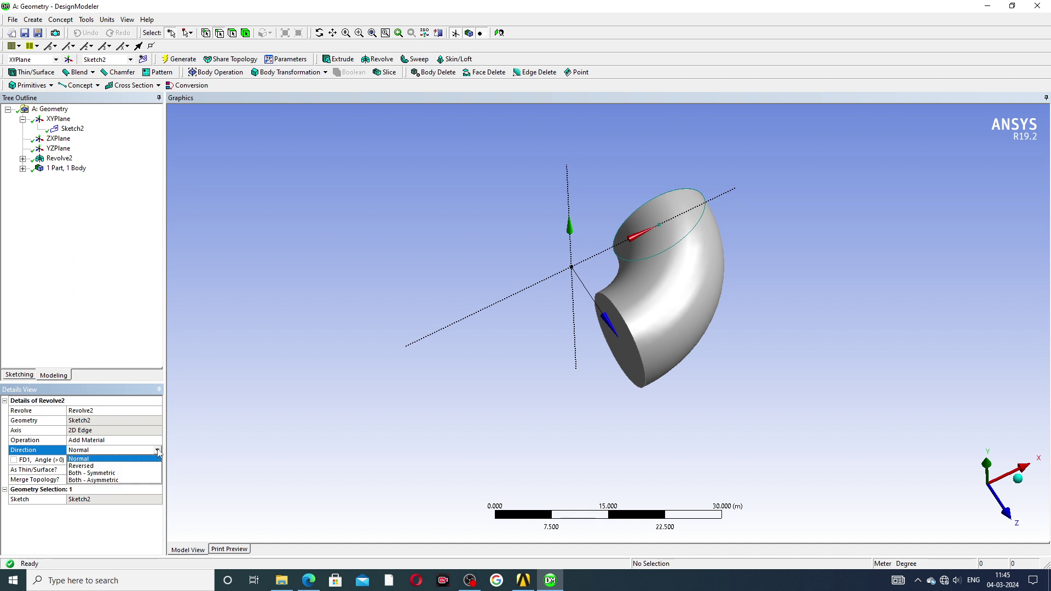
{"action": "left_click", "coordinate": [119, 466]}
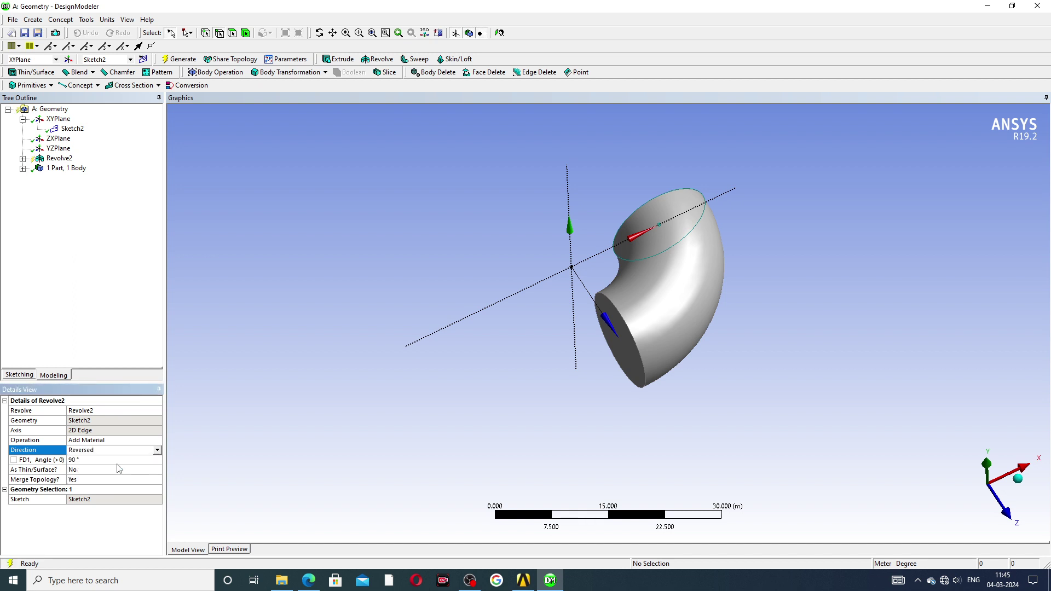
{"action": "left_click", "coordinate": [184, 59]}
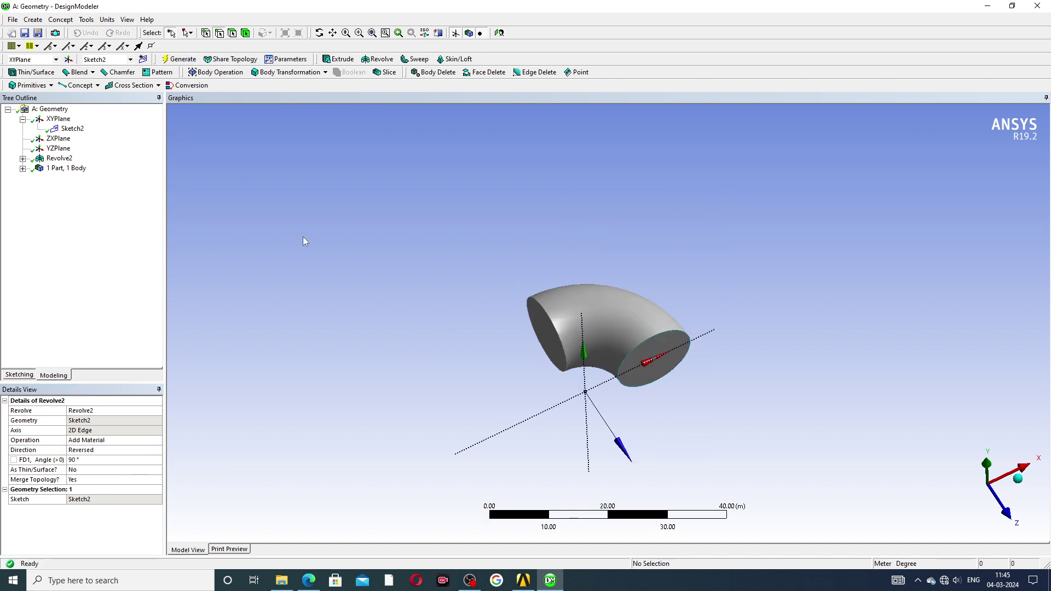
- Inspect the reversed elbow from above, face-on and zoomed views
{"action": "mouse_move", "coordinate": [569, 348]}
{"action": "middle_mouse_down"}
{"action": "mouse_move", "coordinate": [538, 352]}
{"action": "mouse_move", "coordinate": [575, 395]}
{"action": "middle_mouse_up"}
{"action": "middle_click_drag", "start_coordinate": [641, 323], "coordinate": [621, 199]}
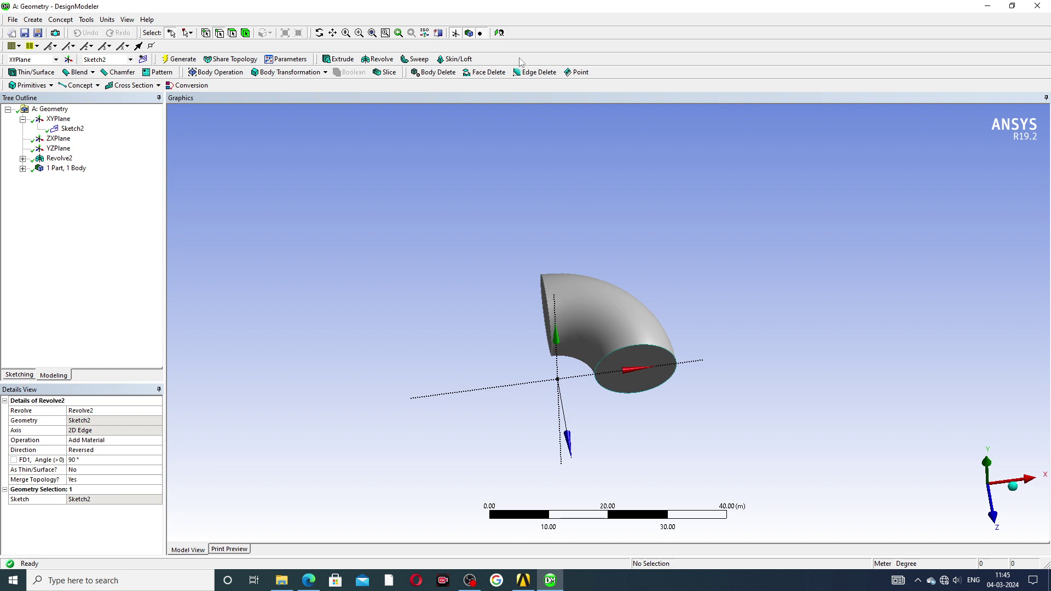
{"action": "left_click", "coordinate": [499, 33]}
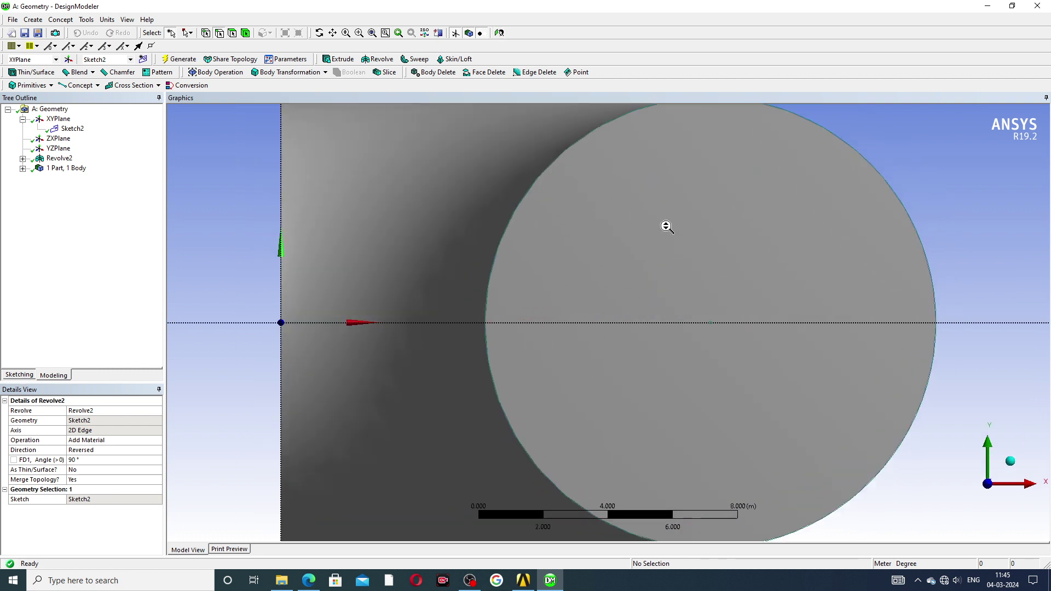
{"action": "mouse_move", "coordinate": [671, 226]}
{"action": "middle_mouse_down"}
{"action": "mouse_move", "coordinate": [645, 285]}
{"action": "mouse_move", "coordinate": [660, 294]}
{"action": "middle_mouse_up"}
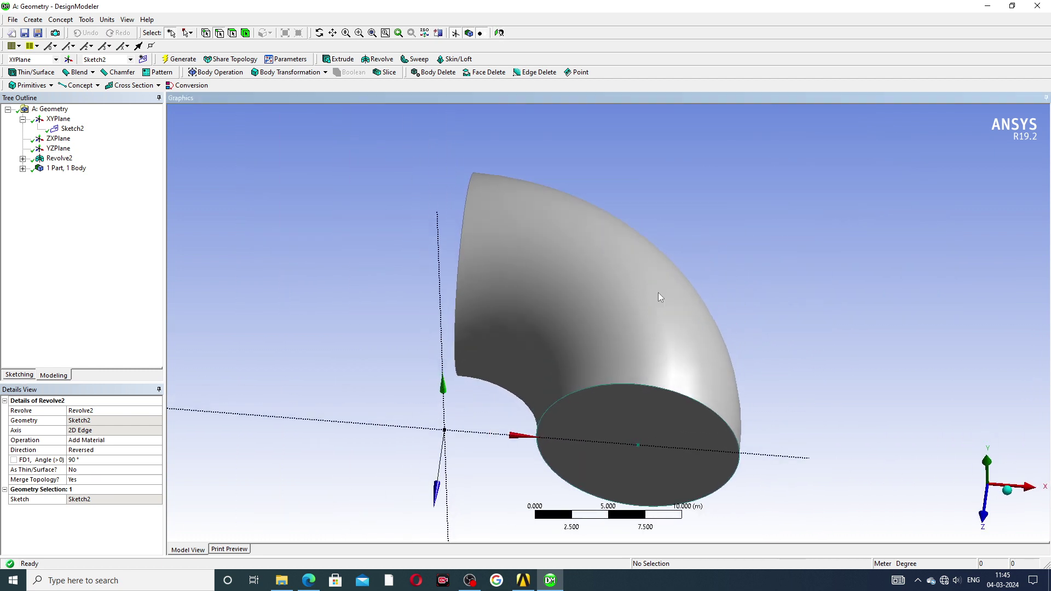
{"action": "scroll", "coordinate": [661, 294], "scroll_direction": "down", "scroll_amount": 2}
{"action": "scroll", "coordinate": [657, 307], "scroll_direction": "up", "scroll_amount": 1}
{"action": "scroll", "coordinate": [659, 318], "scroll_direction": "down", "scroll_amount": 1}
{"action": "scroll", "coordinate": [659, 319], "scroll_direction": "down", "scroll_amount": 2}
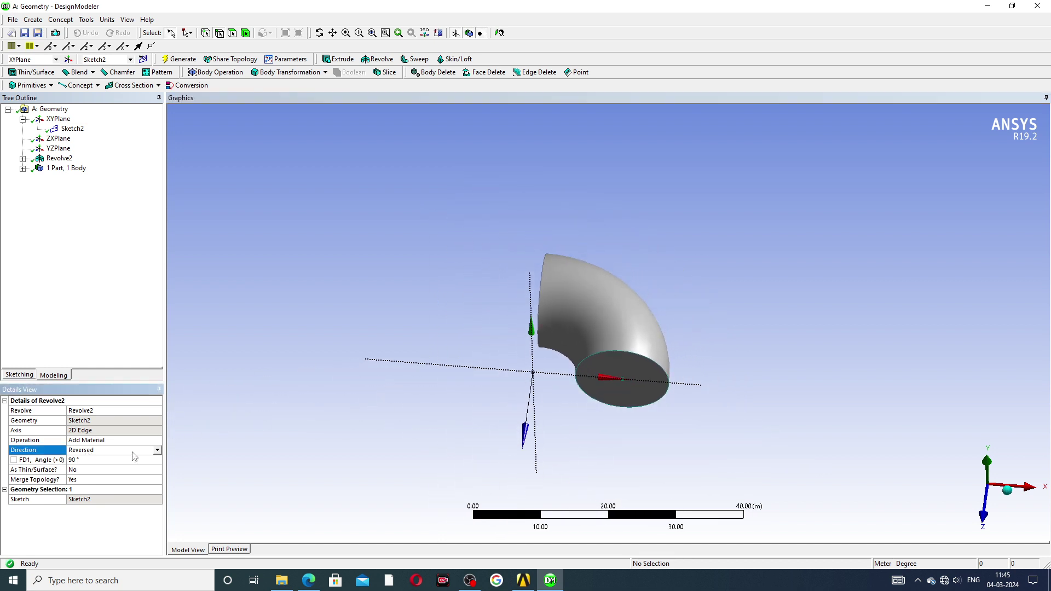
{"action": "left_click", "coordinate": [157, 450]}
- Switch the revolve direction back to Normal and regenerate the elbow
{"action": "left_click", "coordinate": [119, 460]}
{"action": "left_click", "coordinate": [184, 59]}
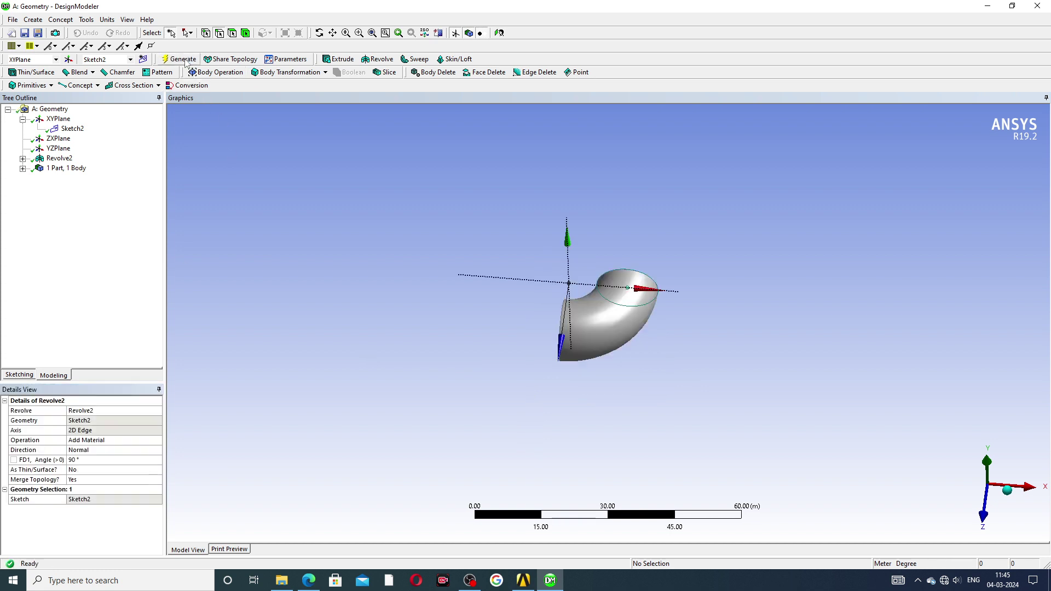
{"action": "mouse_move", "coordinate": [640, 282]}
{"action": "middle_mouse_down"}
{"action": "mouse_move", "coordinate": [698, 294]}
{"action": "mouse_move", "coordinate": [735, 319]}
{"action": "middle_mouse_up"}
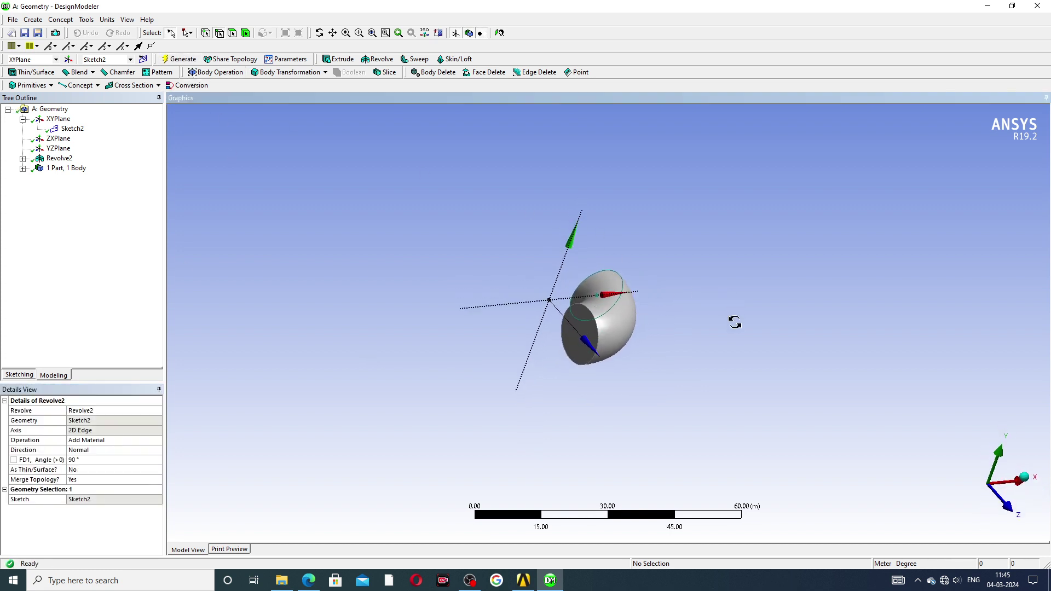
{"action": "middle_click_drag", "start_coordinate": [584, 340], "coordinate": [607, 358]}
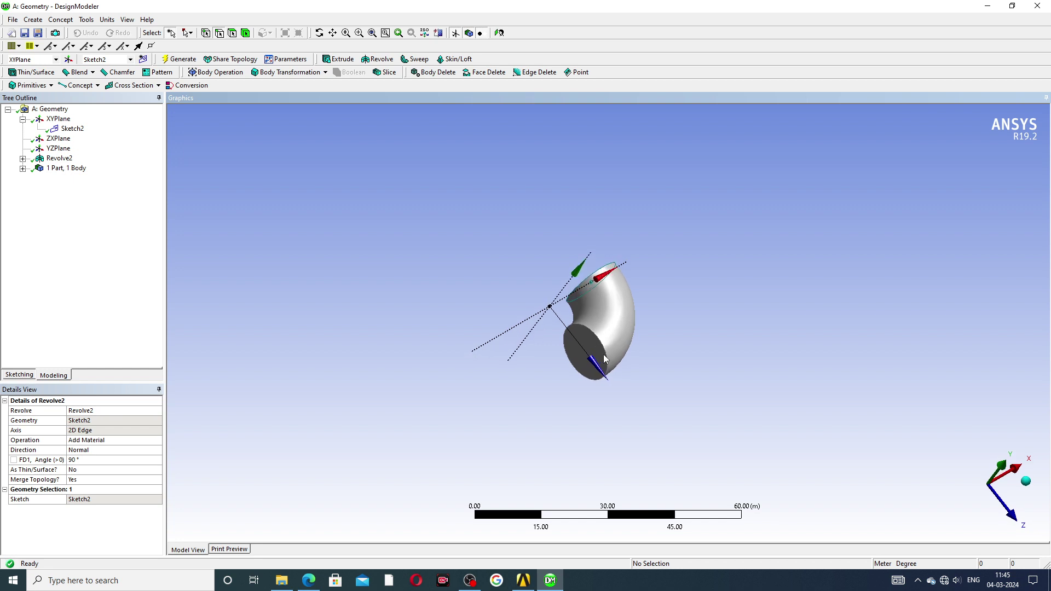
- Set the revolve angle to 180° to form a half torus
{"action": "left_click", "coordinate": [88, 459]}
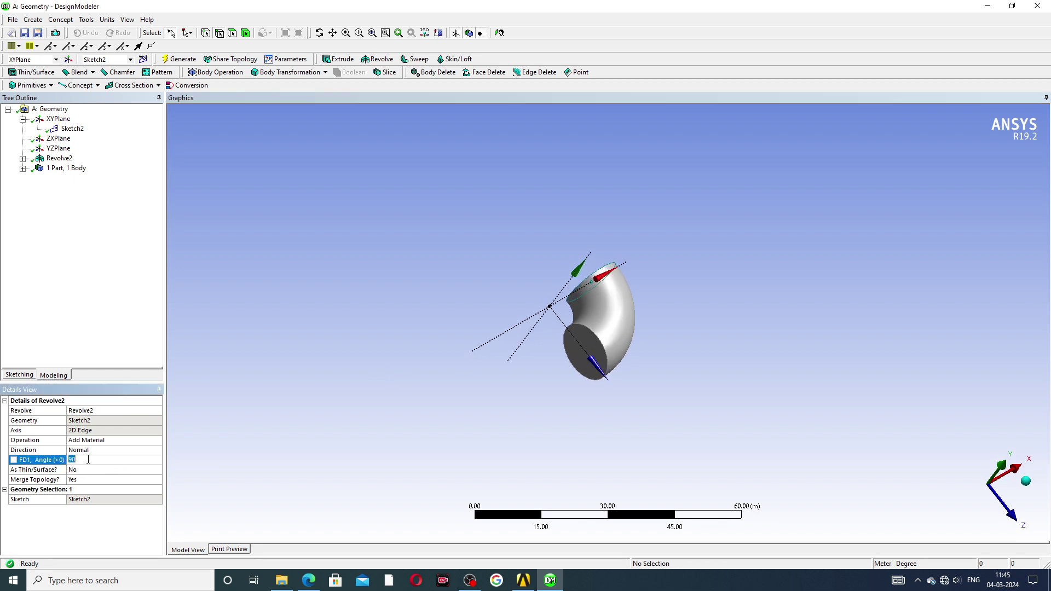
{"action": "type", "text": "180"}
{"action": "key", "text": "Return"}
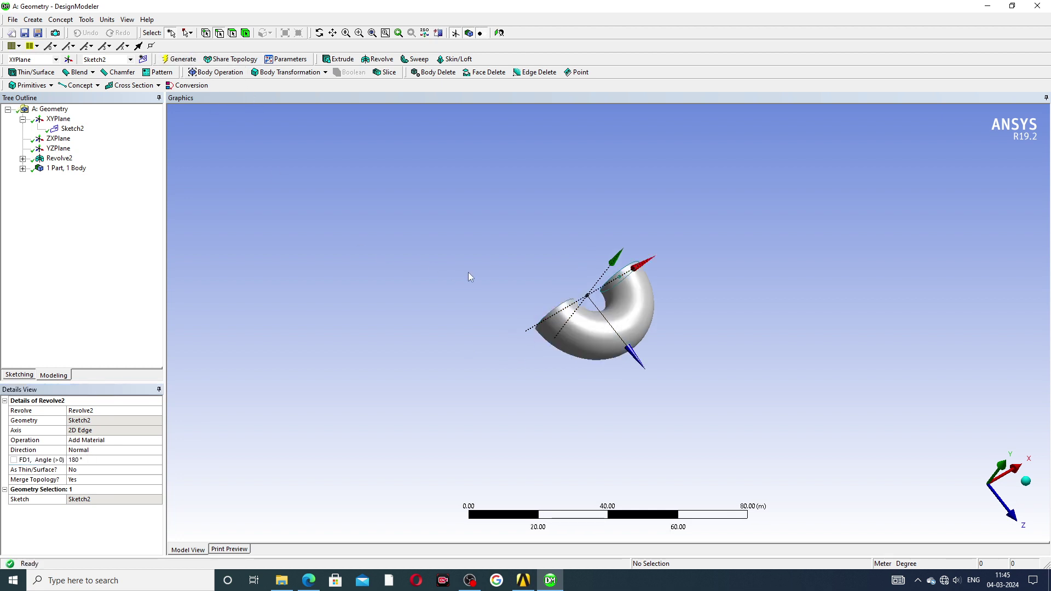
{"action": "middle_click_drag", "start_coordinate": [470, 277], "coordinate": [496, 332]}
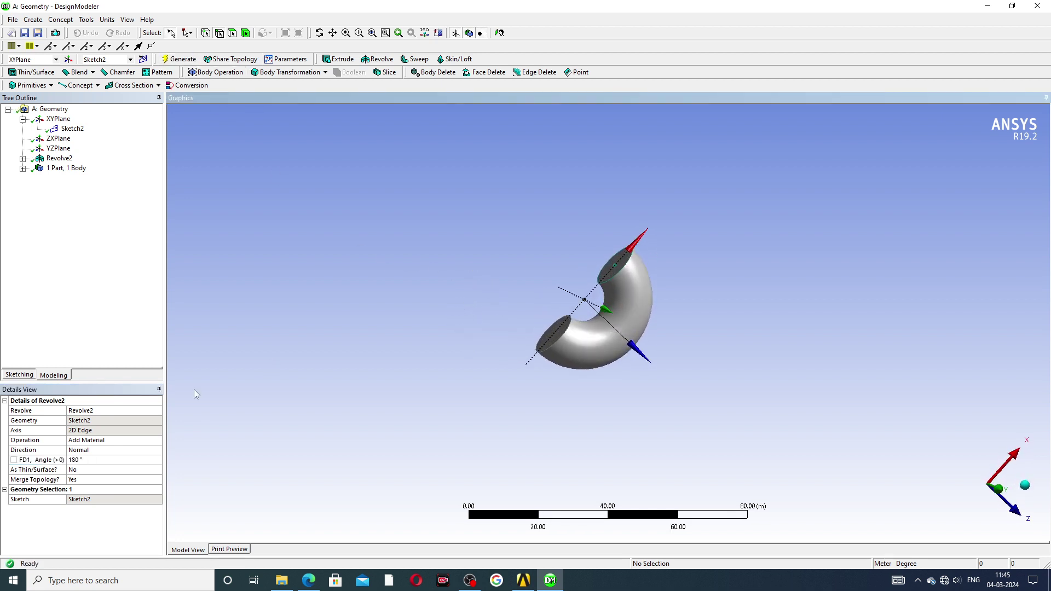
- Set the direction to Reversed and regenerate the flipped half torus
{"action": "left_click", "coordinate": [102, 451]}
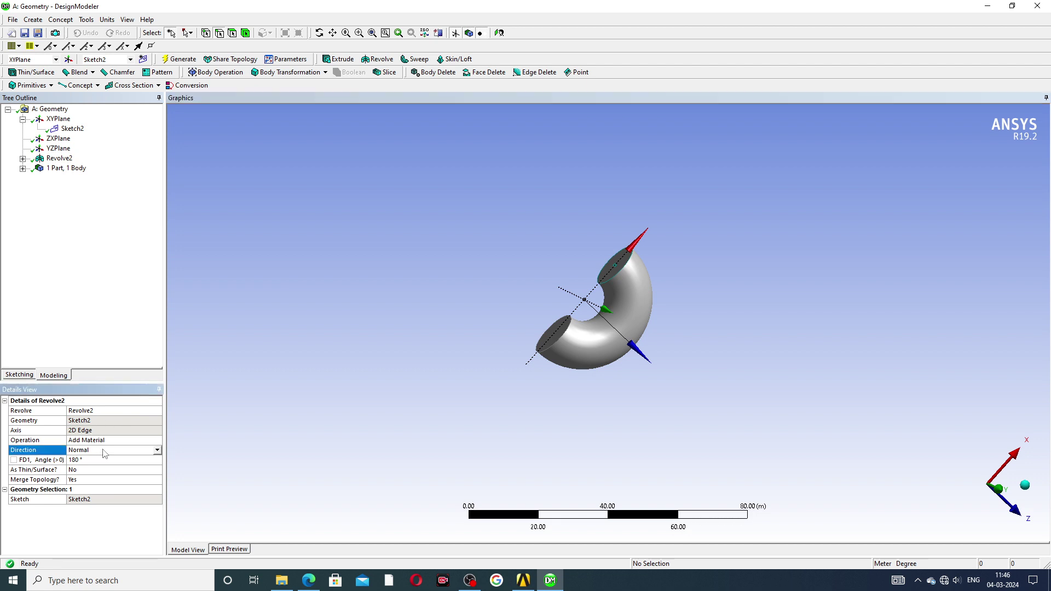
{"action": "left_click", "coordinate": [158, 450]}
{"action": "left_click", "coordinate": [106, 470]}
{"action": "left_click", "coordinate": [179, 59]}
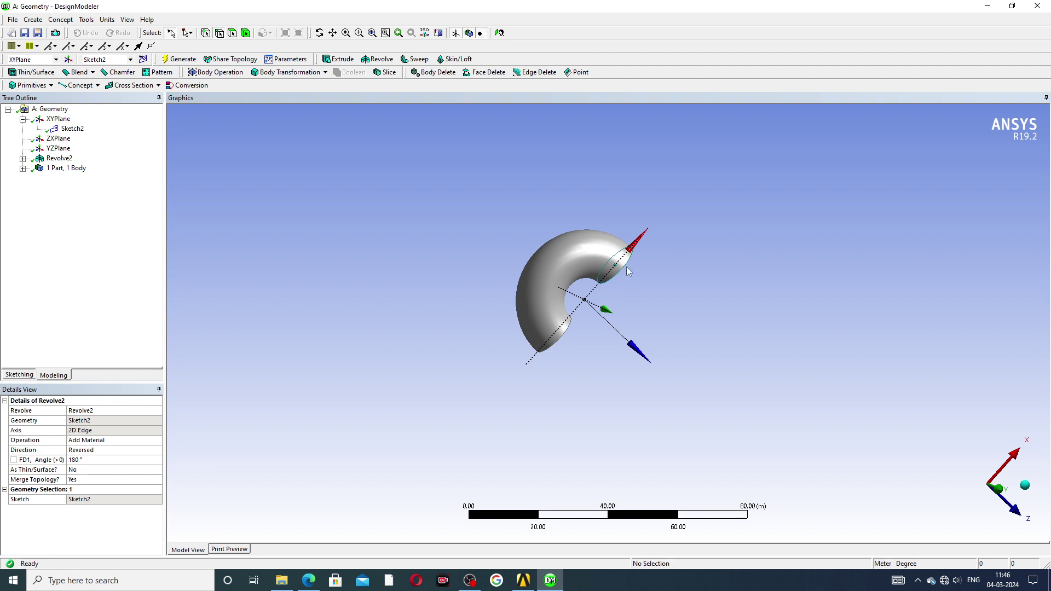
{"action": "middle_click_drag", "start_coordinate": [659, 326], "coordinate": [593, 293]}
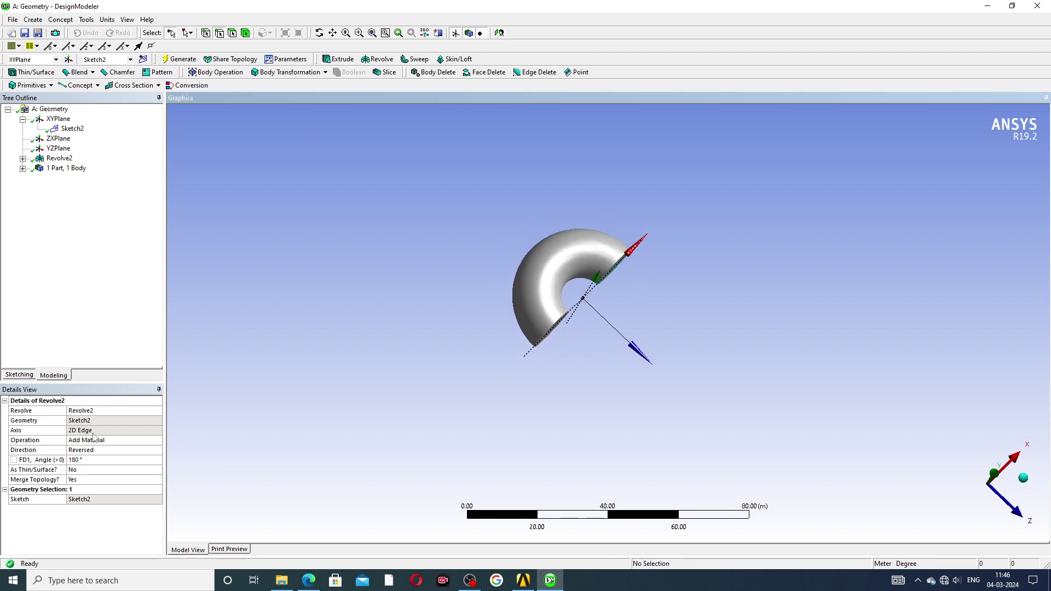
- Switch the revolve direction to Normal and regenerate the half torus
{"action": "left_click", "coordinate": [93, 452]}
{"action": "left_click", "coordinate": [157, 450]}
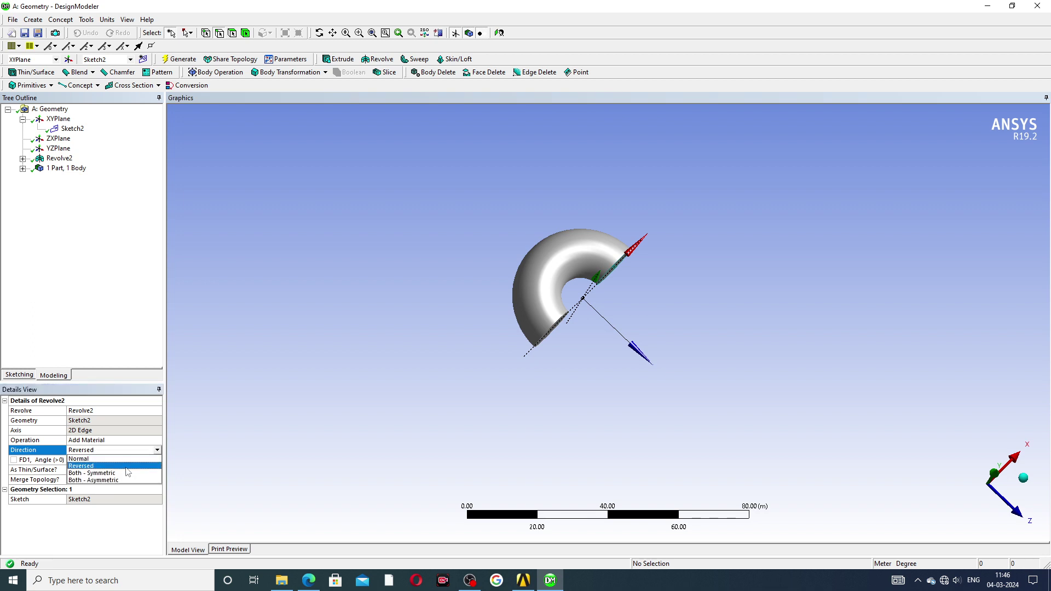
{"action": "left_click", "coordinate": [109, 459]}
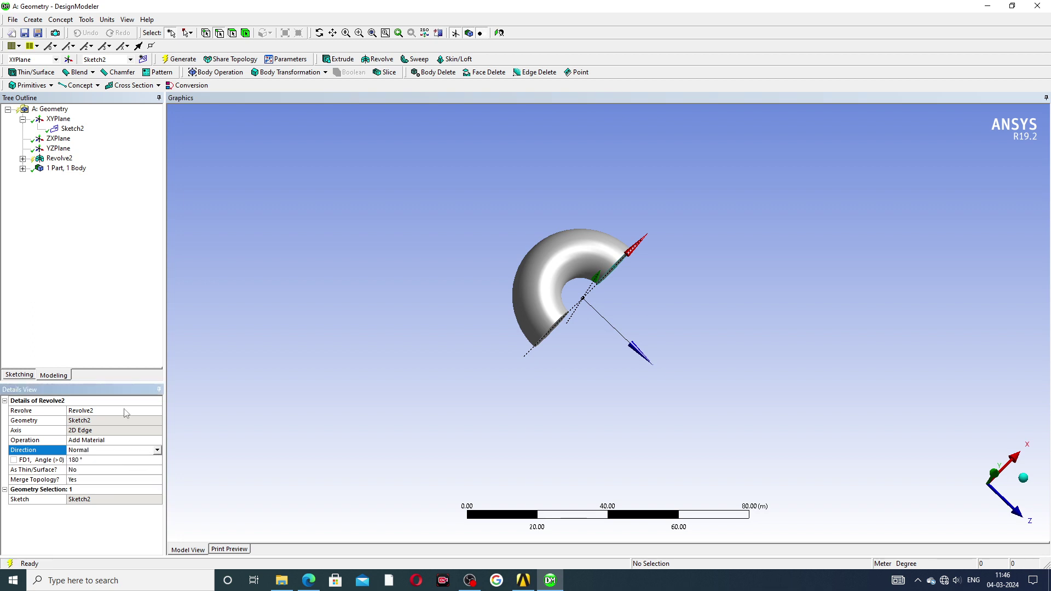
{"action": "left_click", "coordinate": [184, 59]}
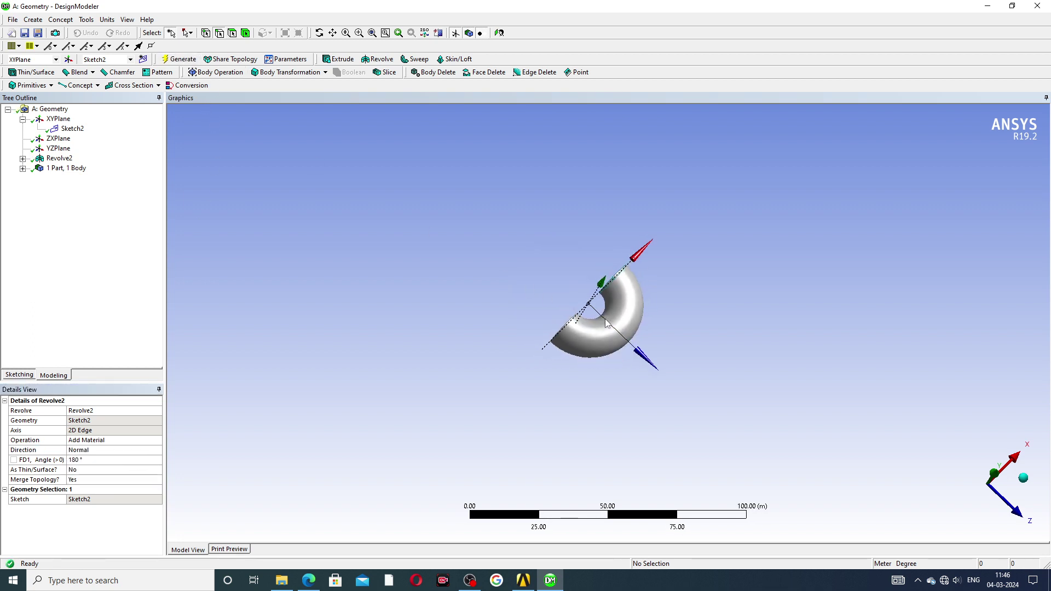
{"action": "scroll", "coordinate": [609, 311], "scroll_direction": "up", "scroll_amount": 2}
{"action": "scroll", "coordinate": [609, 311], "scroll_direction": "up", "scroll_amount": 2}
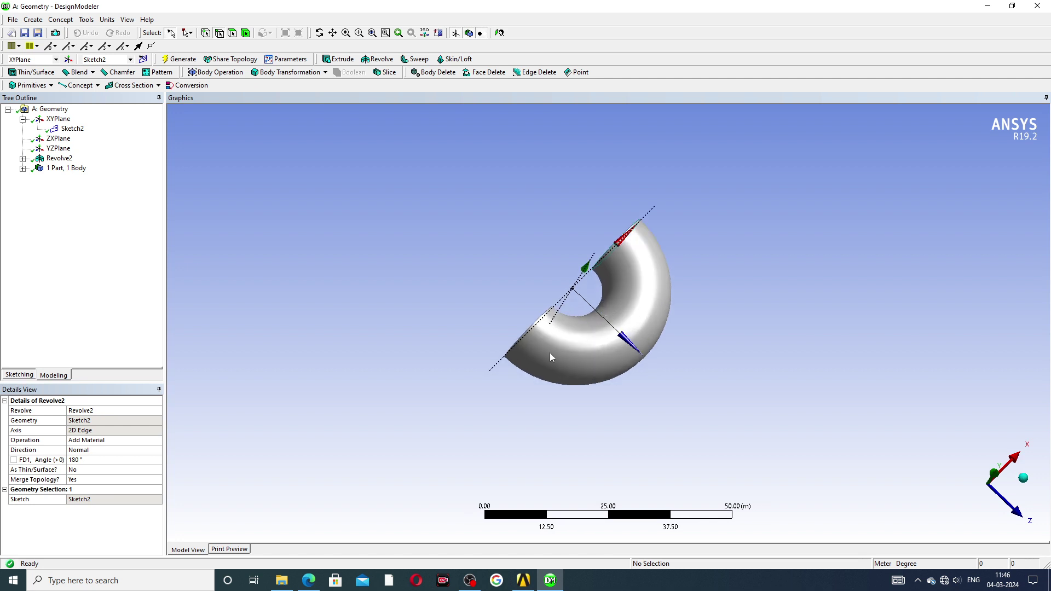
- Set the direction to Both - Symmetric, regenerating a full torus
{"action": "left_click", "coordinate": [108, 441]}
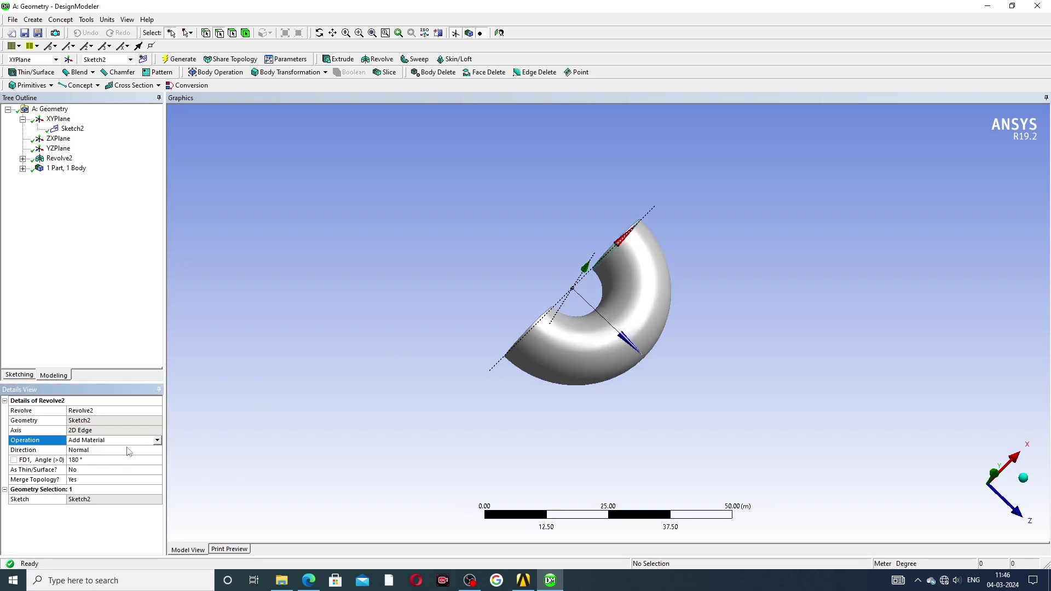
{"action": "left_click", "coordinate": [121, 451]}
{"action": "left_click", "coordinate": [158, 453]}
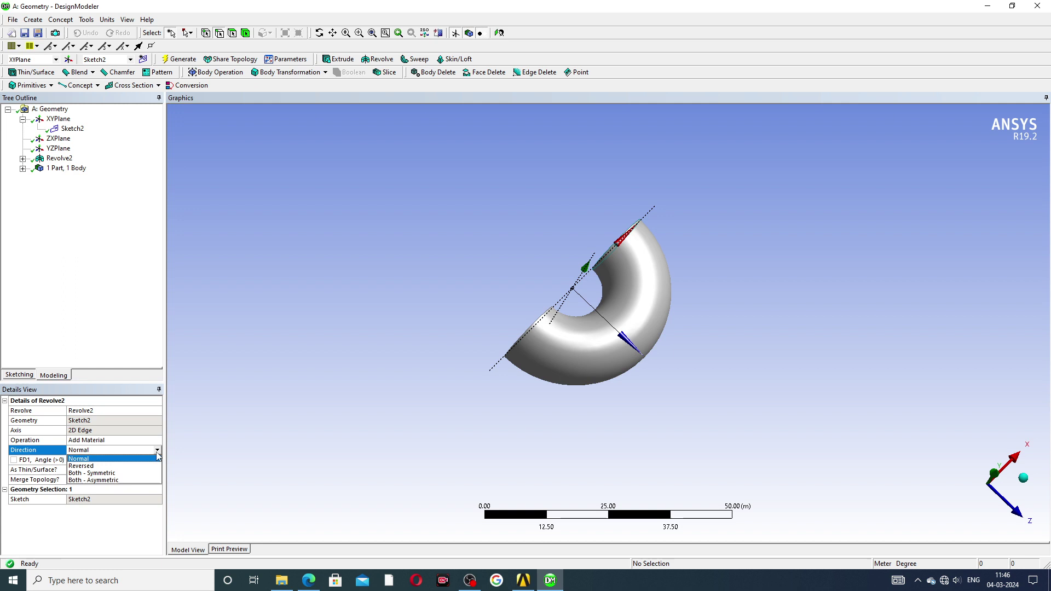
{"action": "left_click", "coordinate": [106, 474]}
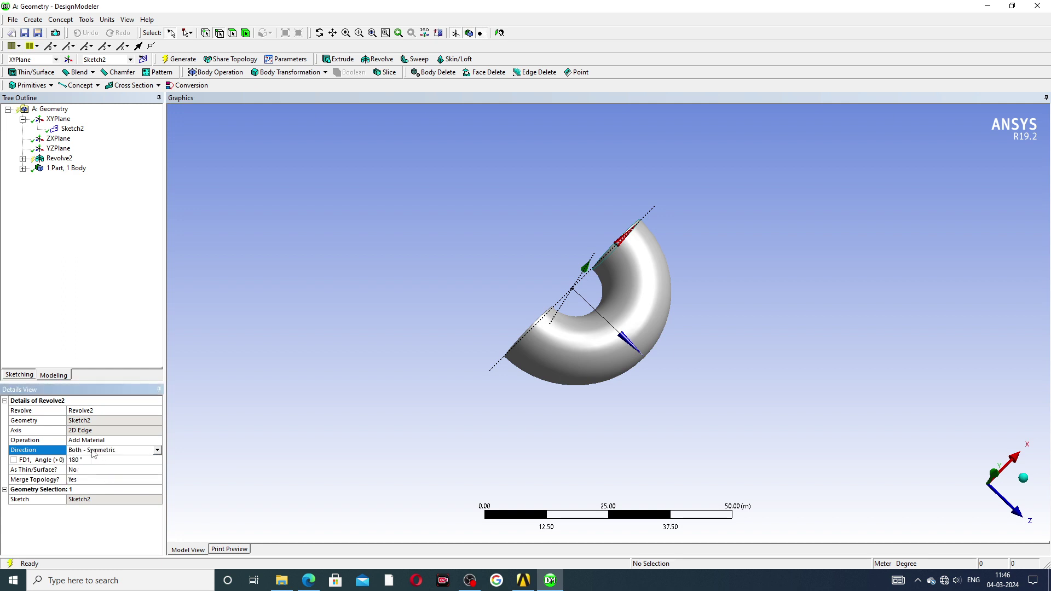
{"action": "left_click", "coordinate": [181, 59]}
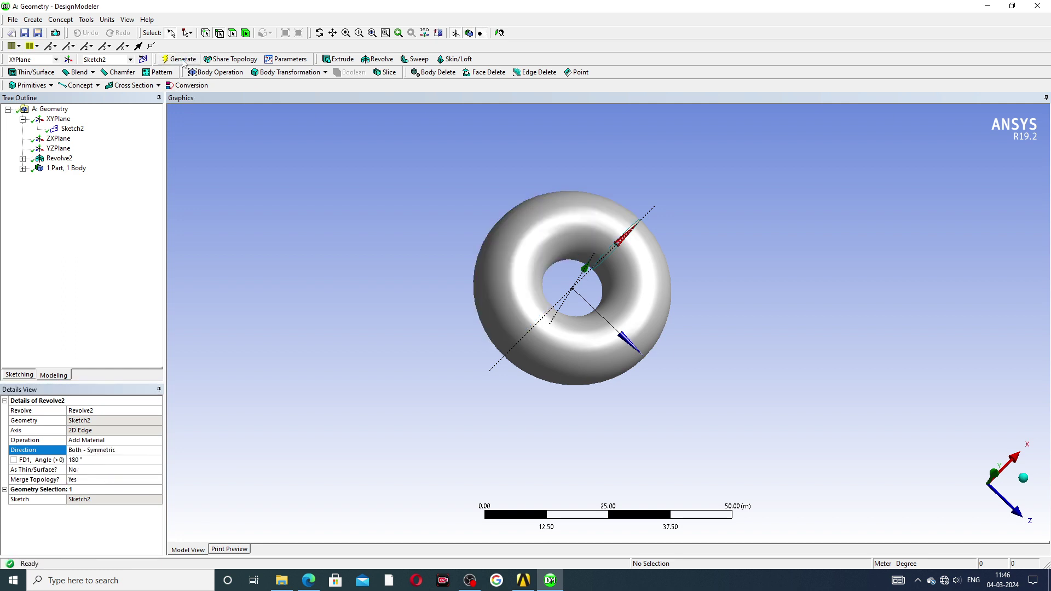
{"action": "middle_click_drag", "start_coordinate": [613, 265], "coordinate": [571, 290]}
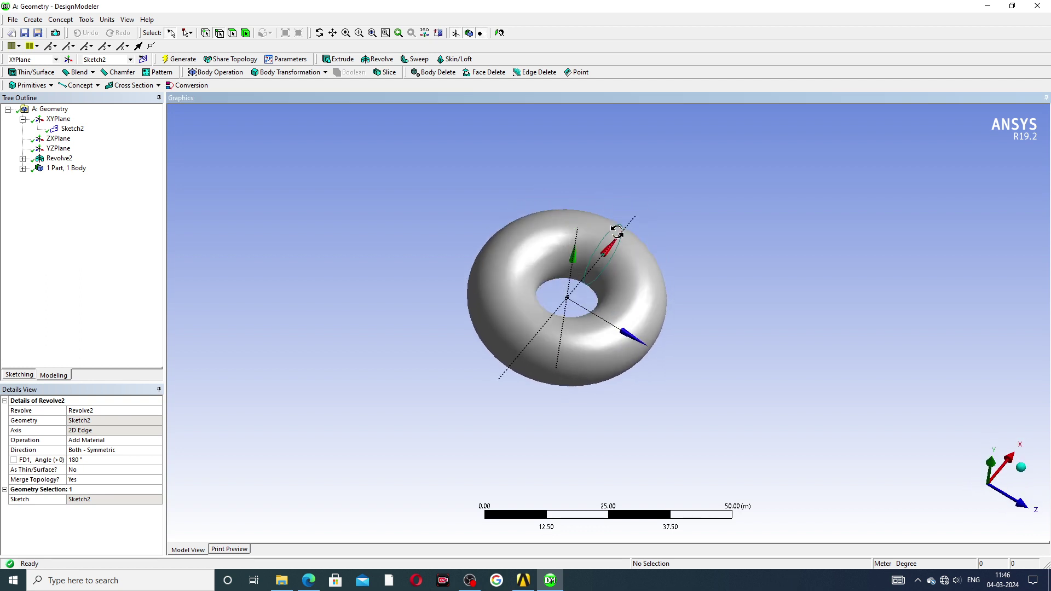
{"action": "scroll", "coordinate": [571, 291], "scroll_direction": "up", "scroll_amount": 2}
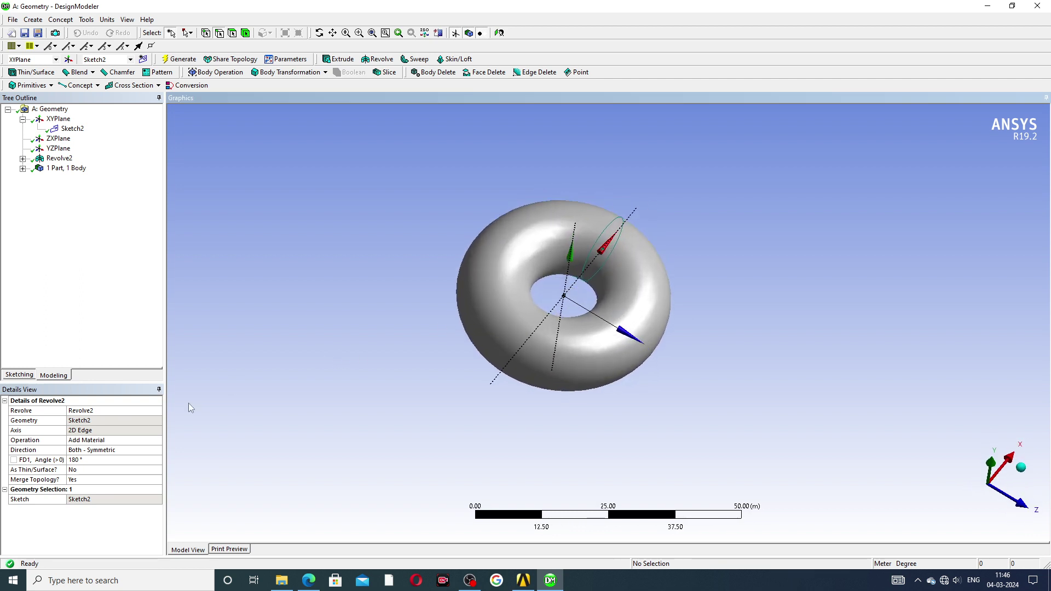
- Set the symmetric revolve angle to 90° and regenerate the half ring
{"action": "left_click", "coordinate": [92, 459]}
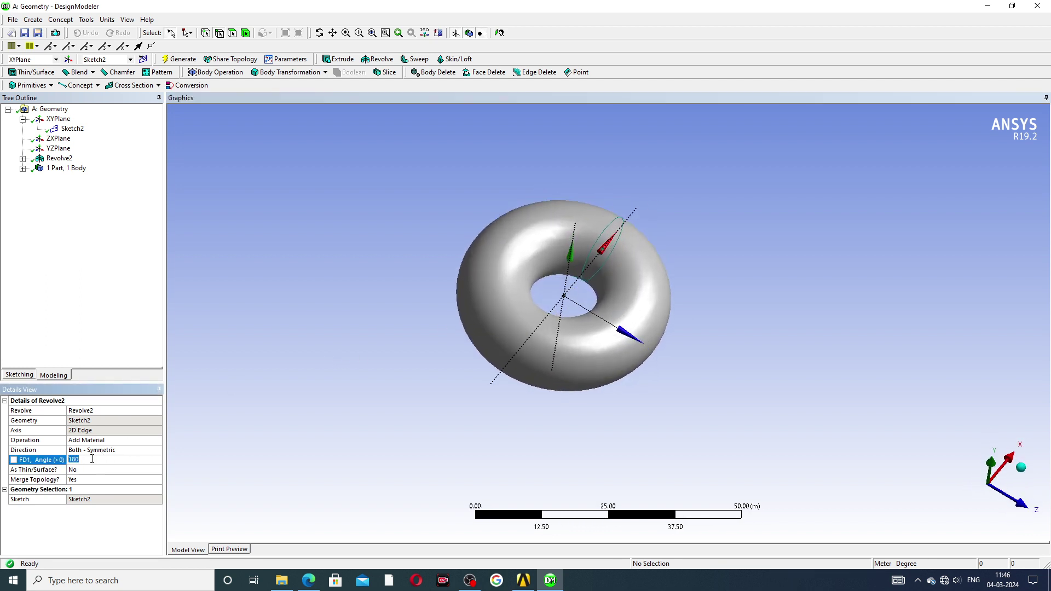
{"action": "type", "text": "90"}
{"action": "left_click", "coordinate": [185, 59]}
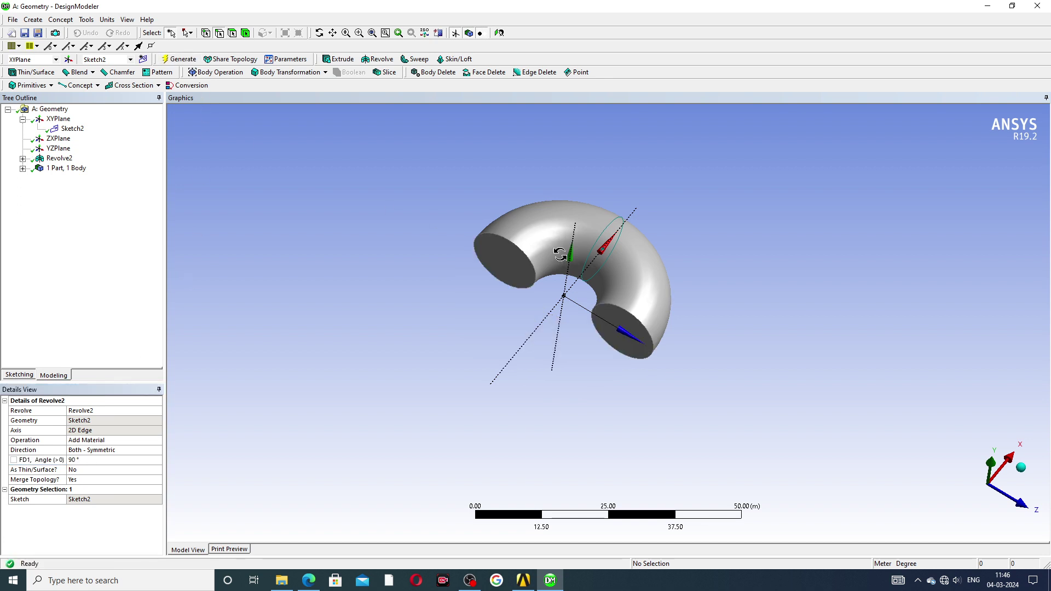
{"action": "middle_click_drag", "start_coordinate": [560, 254], "coordinate": [616, 264]}
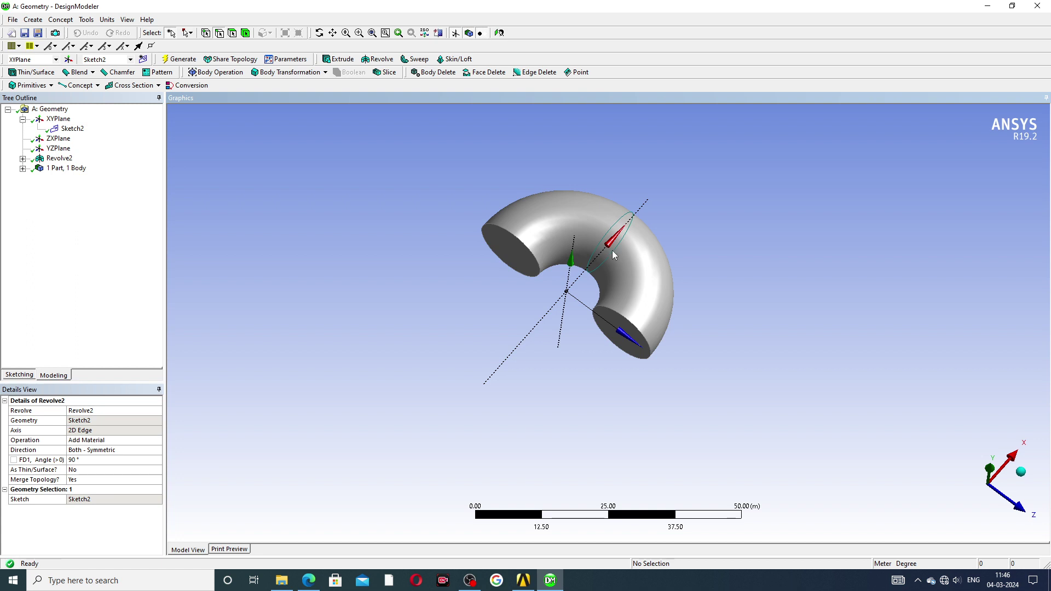
- Regenerate with Normal direction, then again with Both - Symmetric
{"action": "left_click", "coordinate": [111, 452]}
{"action": "left_click", "coordinate": [157, 450]}
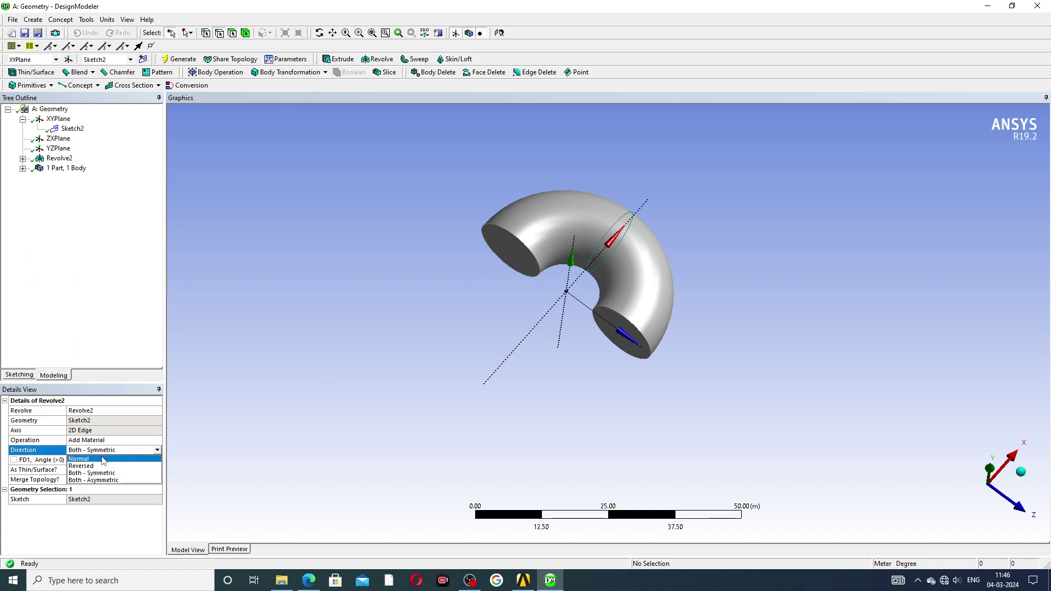
{"action": "left_click", "coordinate": [111, 461]}
{"action": "left_click", "coordinate": [182, 59]}
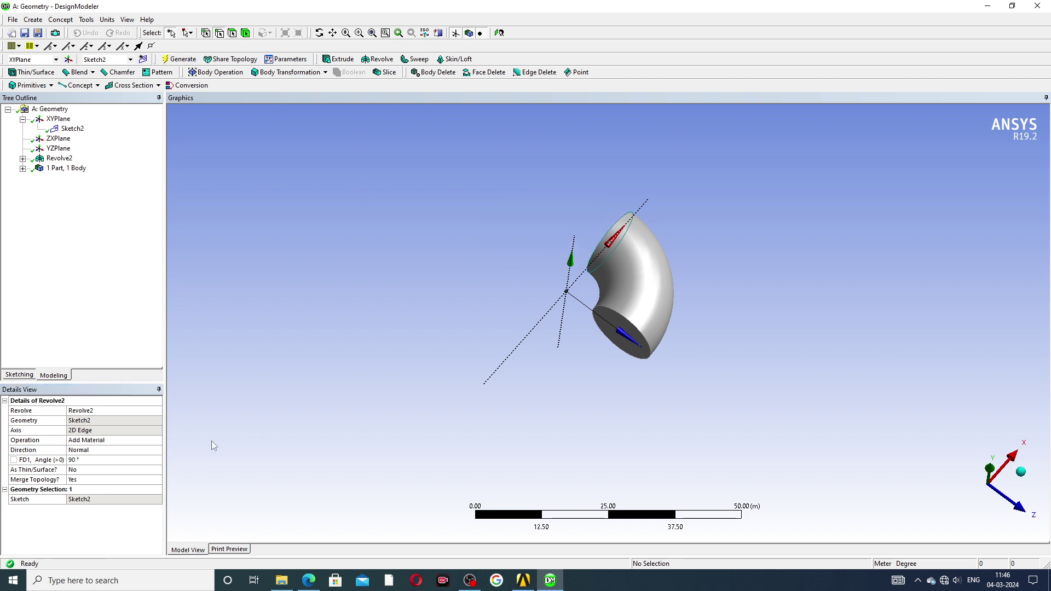
{"action": "left_click", "coordinate": [101, 451]}
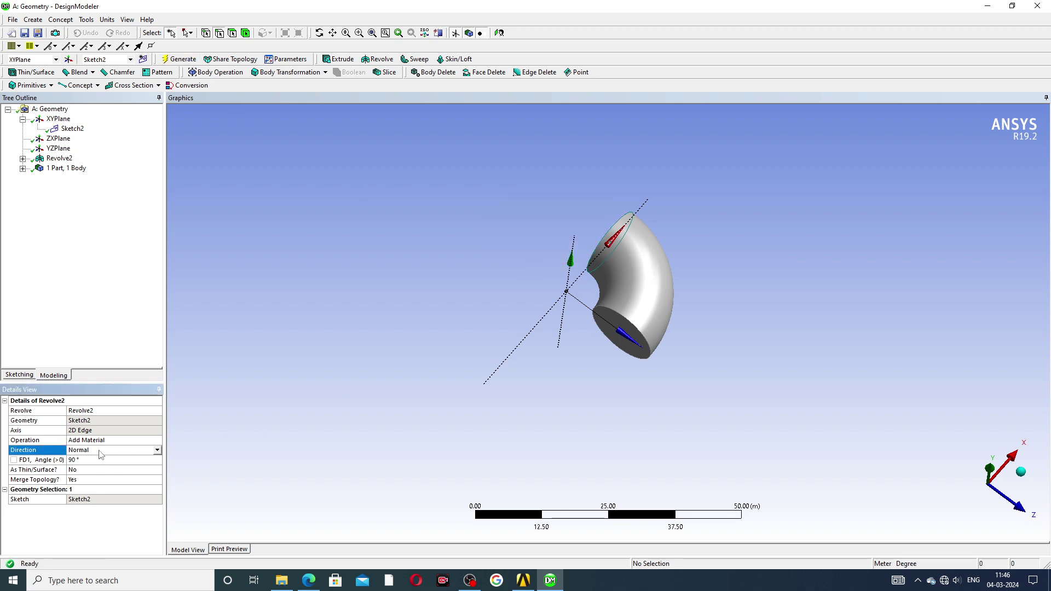
{"action": "left_click", "coordinate": [157, 451]}
{"action": "left_click", "coordinate": [106, 473]}
{"action": "left_click", "coordinate": [184, 62]}
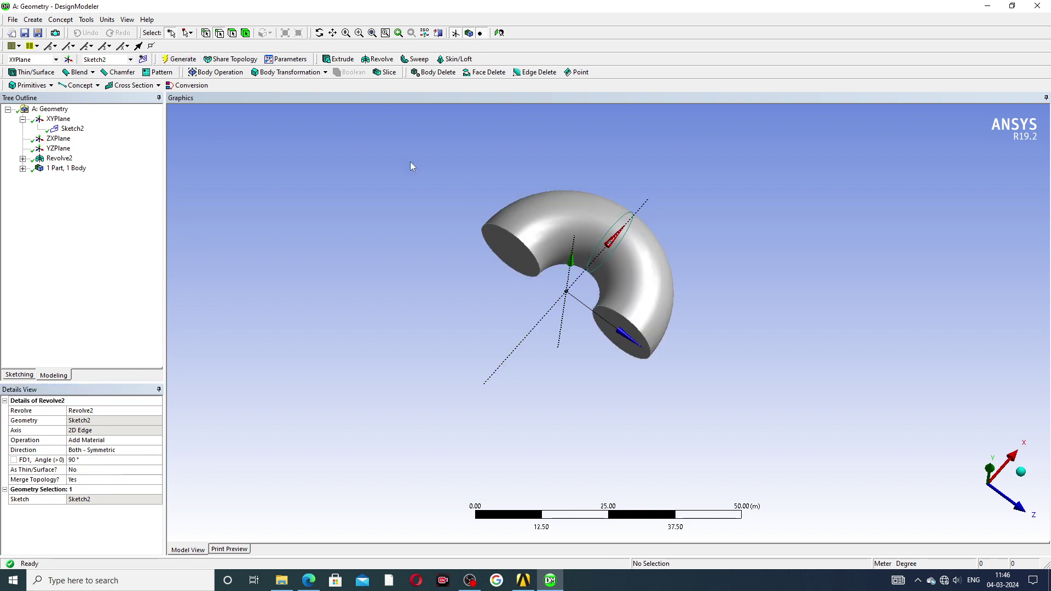
- Choose Both - Asymmetric direction, adding a second angle of 360°
{"action": "left_click", "coordinate": [102, 453]}
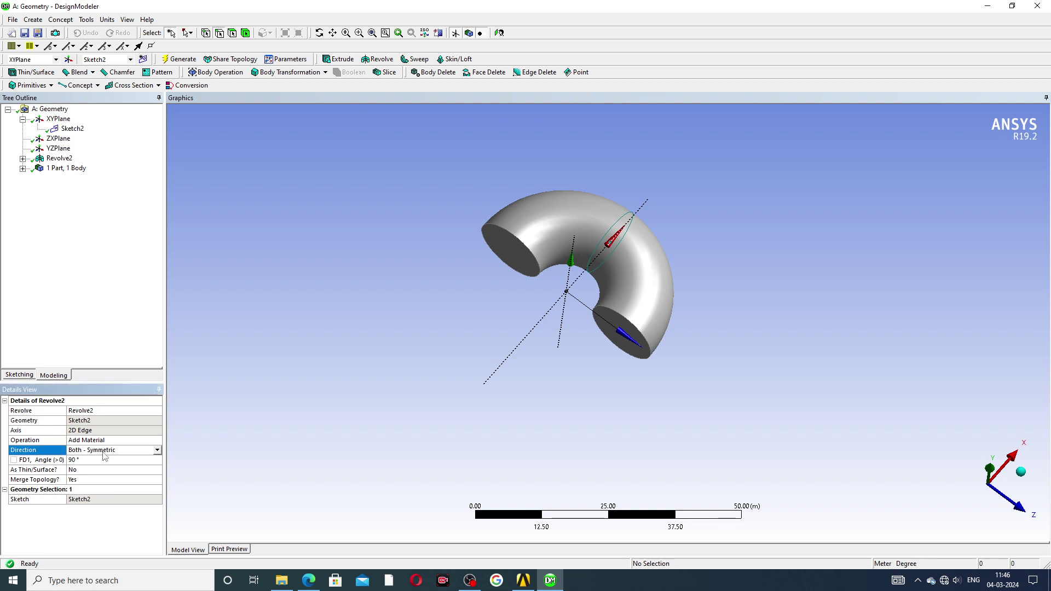
{"action": "left_click", "coordinate": [157, 451]}
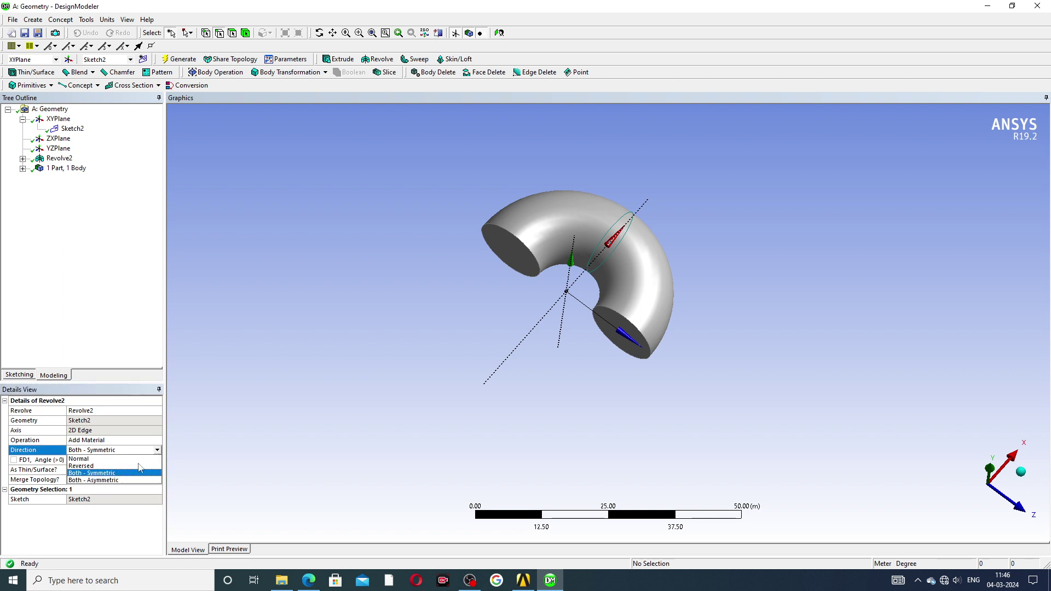
{"action": "left_click", "coordinate": [109, 481]}
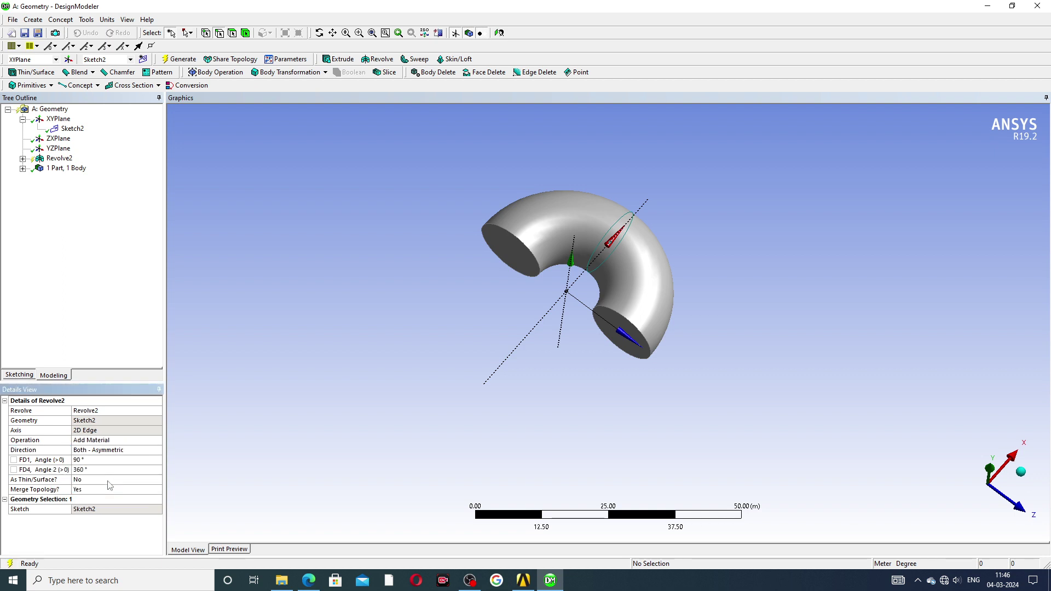
- Give Revolve2 a second angle of 180° and regenerate it into a three-quarter torus
{"action": "left_click", "coordinate": [86, 460]}
{"action": "left_click", "coordinate": [90, 470]}
{"action": "type", "text": "180"}
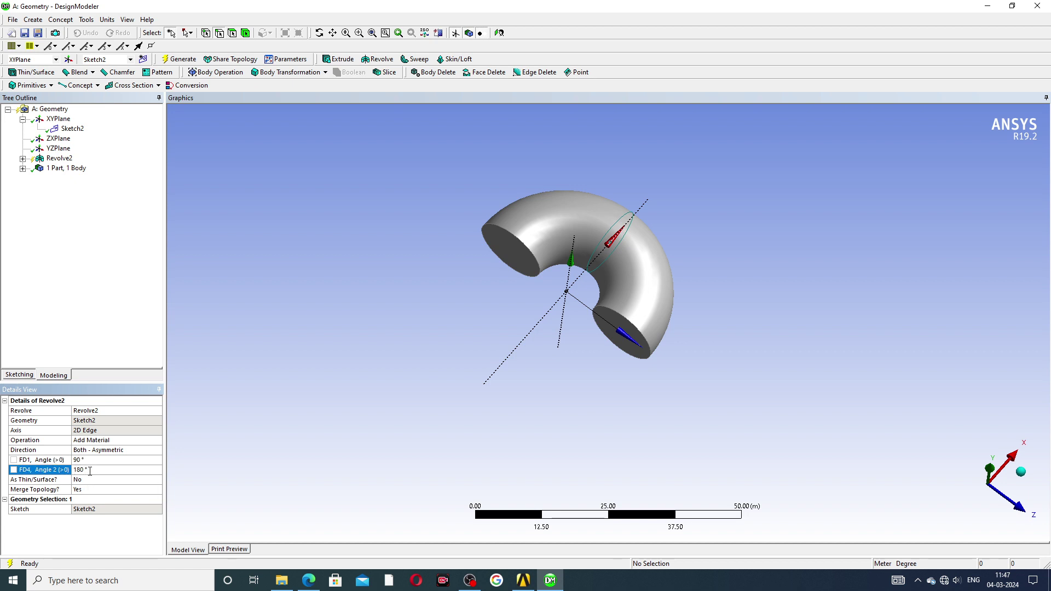
{"action": "left_click", "coordinate": [180, 60]}
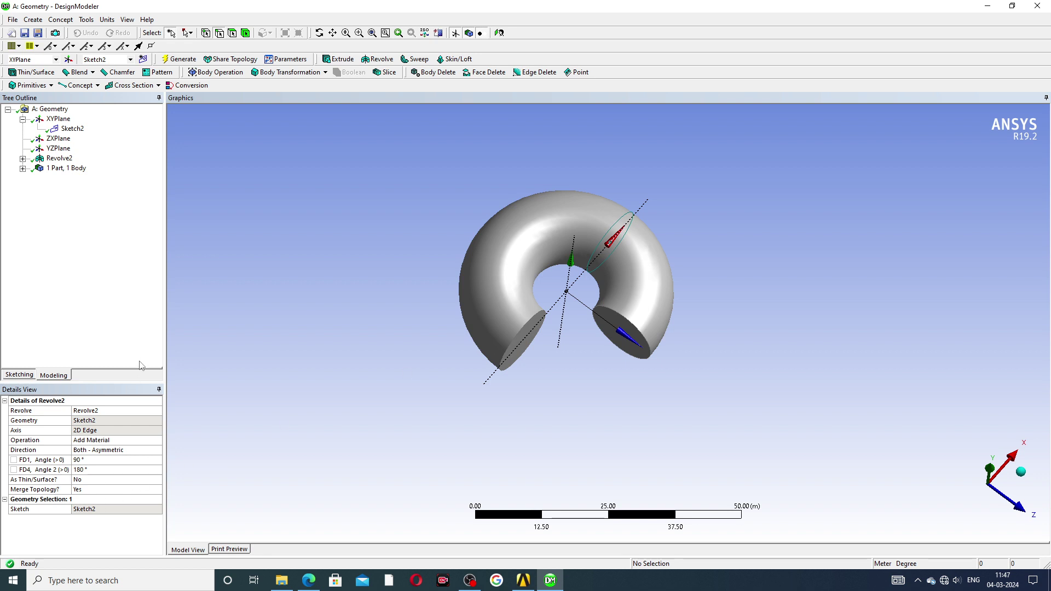
- Switch the revolve direction to Reversed and regenerate the model
{"action": "left_click", "coordinate": [23, 118]}
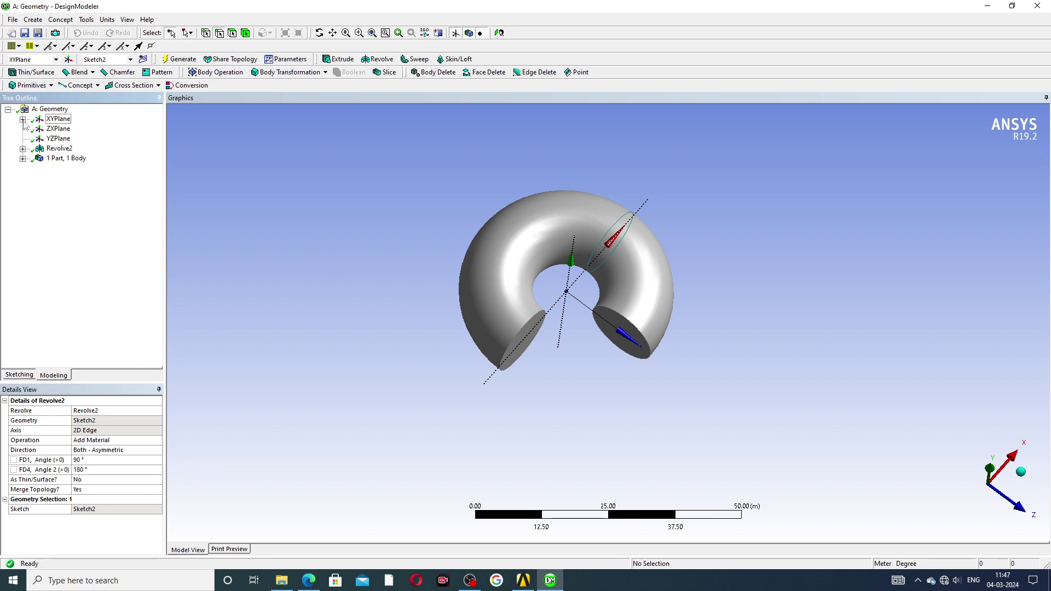
{"action": "mouse_move", "coordinate": [639, 237]}
{"action": "middle_mouse_down"}
{"action": "mouse_move", "coordinate": [622, 218]}
{"action": "mouse_move", "coordinate": [630, 230]}
{"action": "middle_mouse_up"}
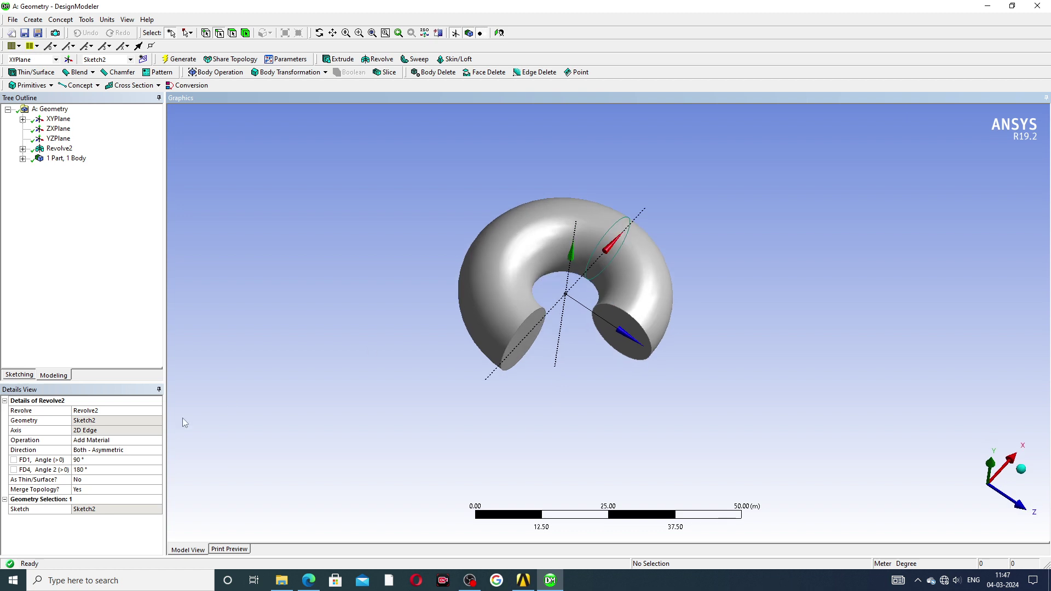
{"action": "left_click", "coordinate": [121, 450]}
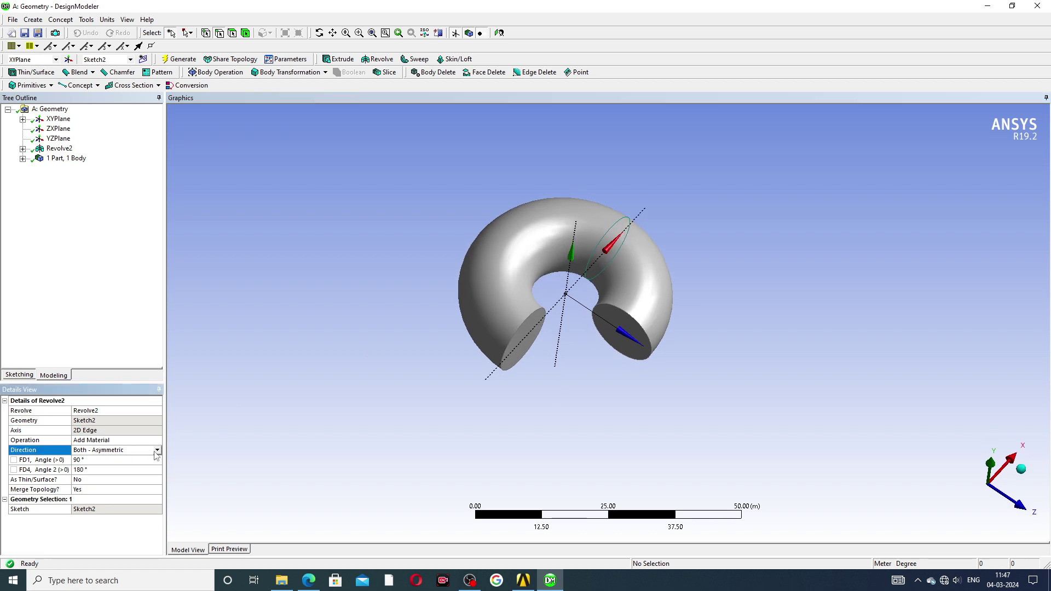
{"action": "left_click", "coordinate": [121, 450]}
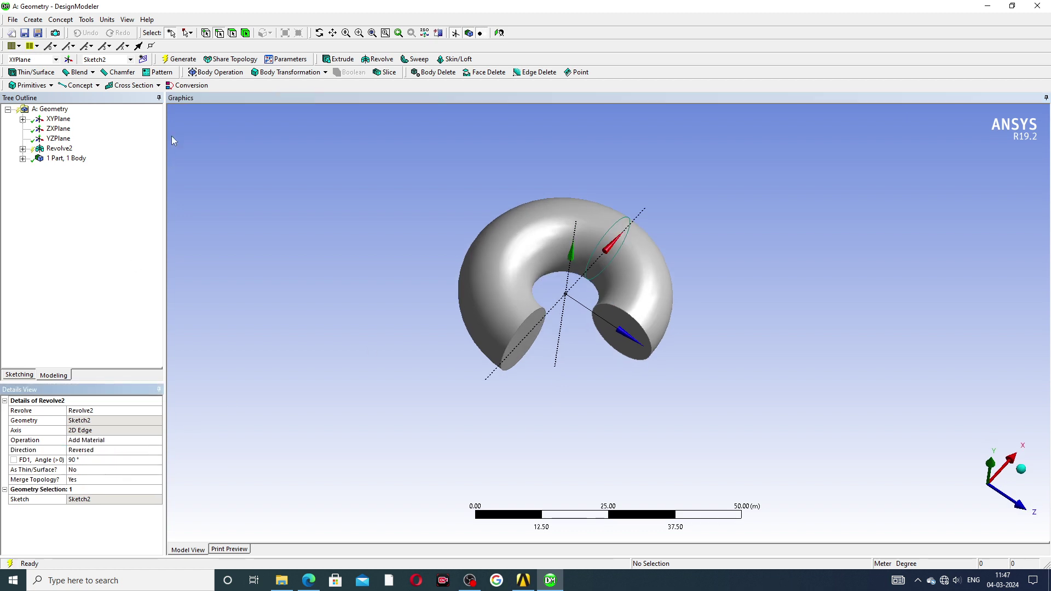
{"action": "left_click", "coordinate": [179, 60]}
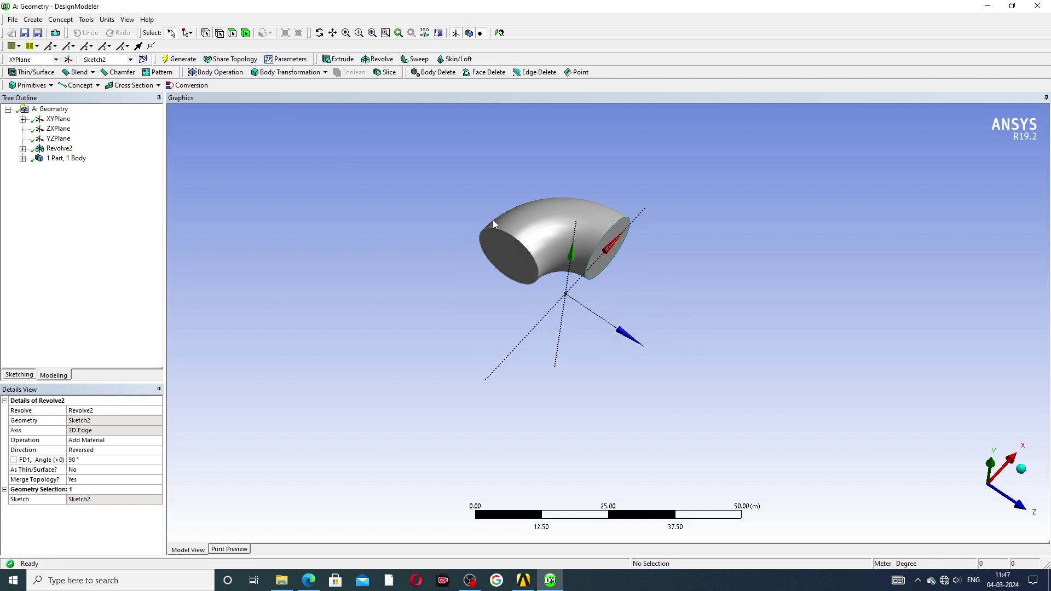
- Set the revolve direction back to Normal and regenerate the 90° quarter-bend elbow
{"action": "mouse_move", "coordinate": [493, 219]}
{"action": "middle_mouse_down"}
{"action": "mouse_move", "coordinate": [495, 277]}
{"action": "mouse_move", "coordinate": [491, 226]}
{"action": "middle_mouse_up"}
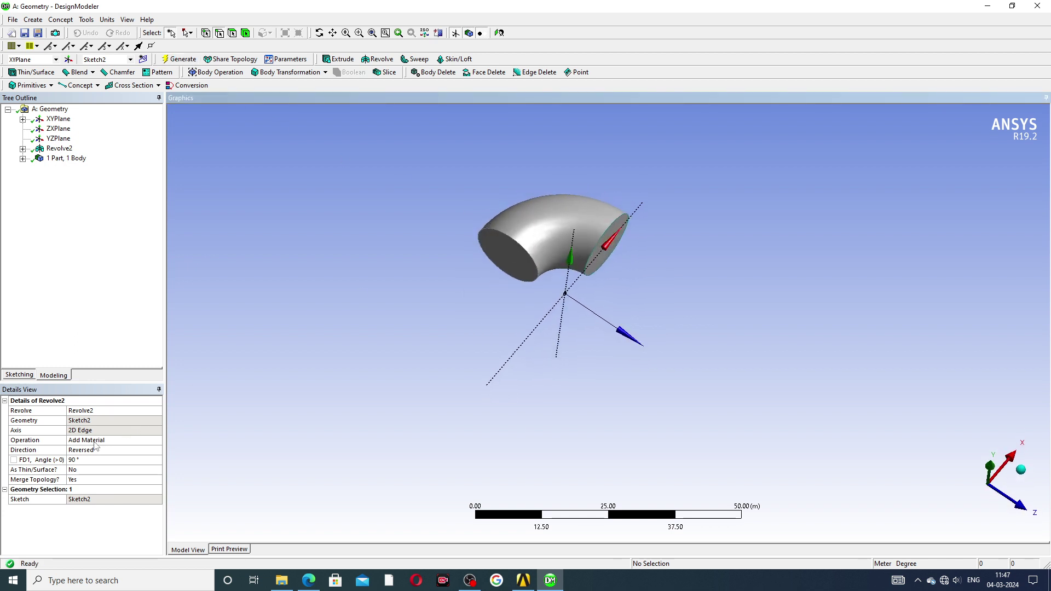
{"action": "left_click", "coordinate": [109, 453]}
{"action": "left_click", "coordinate": [158, 450]}
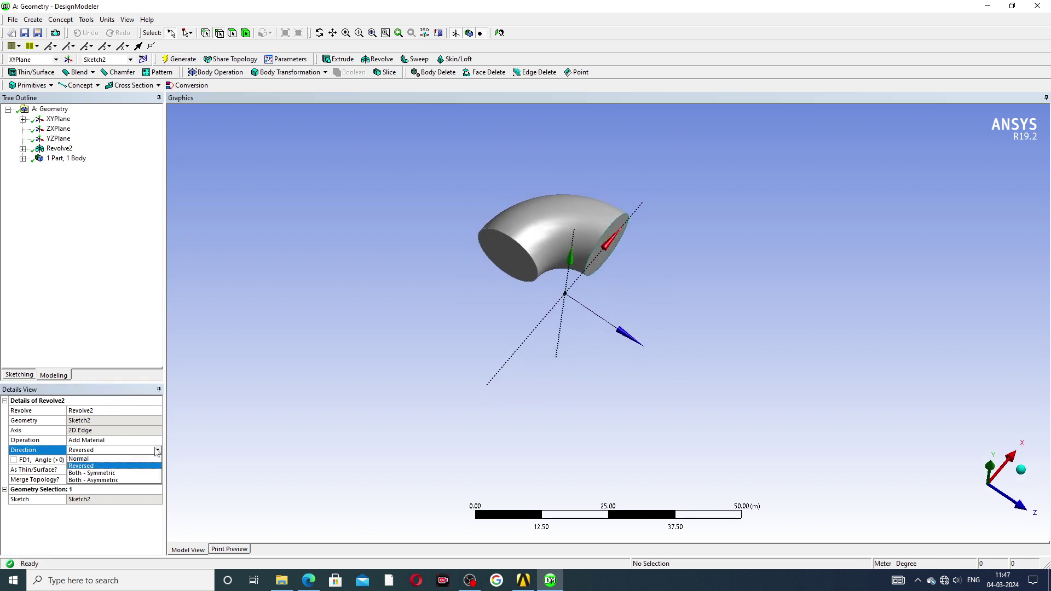
{"action": "left_click", "coordinate": [110, 459]}
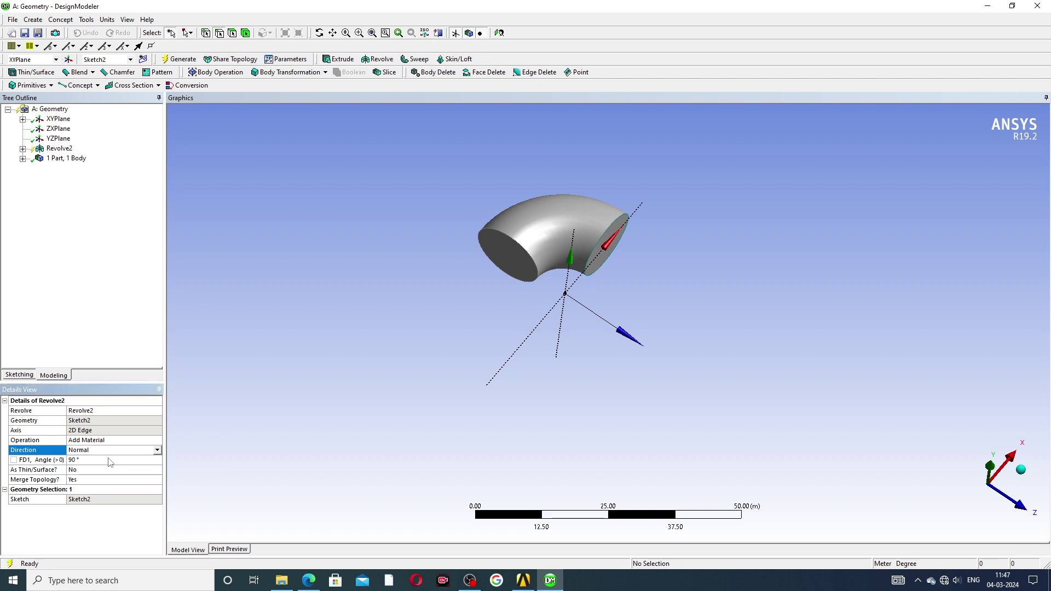
{"action": "left_click", "coordinate": [179, 58]}
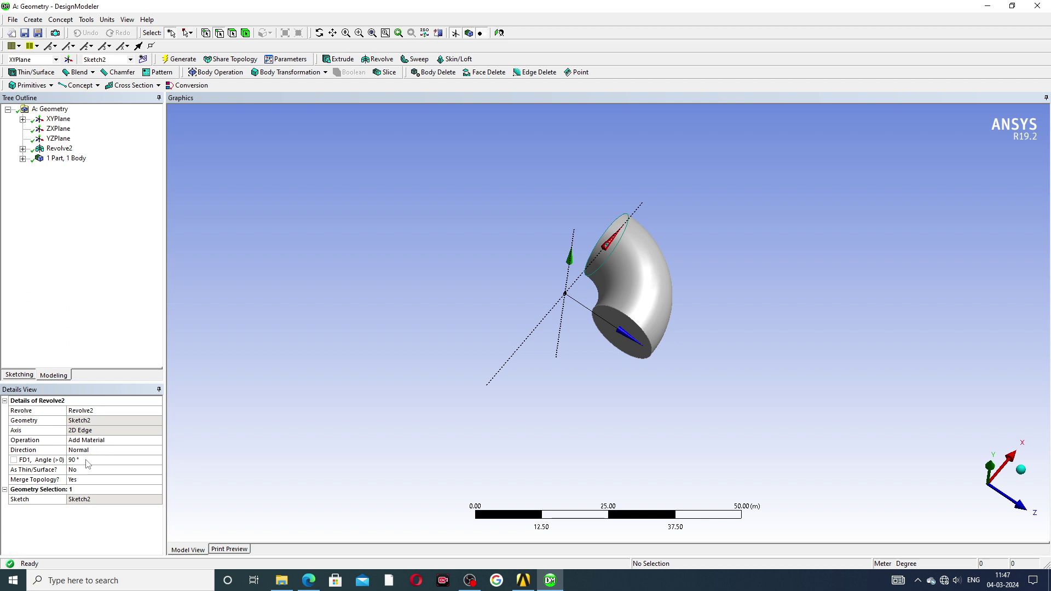
- Change the revolve angle to 360° and regenerate the full torus
{"action": "left_click", "coordinate": [86, 460]}
{"action": "type", "text": "360"}
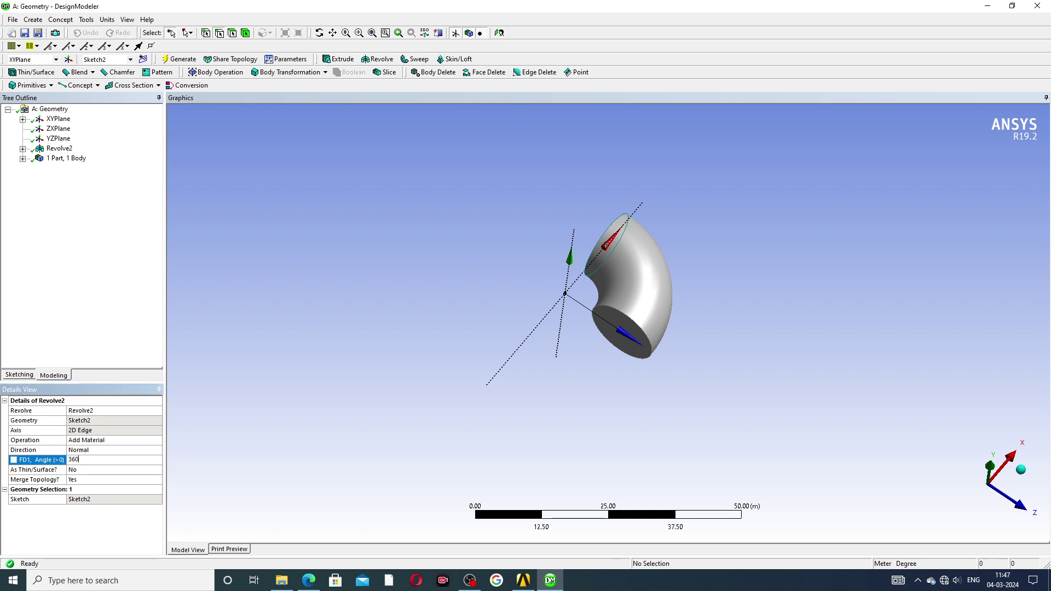
{"action": "key", "text": "Return"}
{"action": "left_click", "coordinate": [168, 62]}
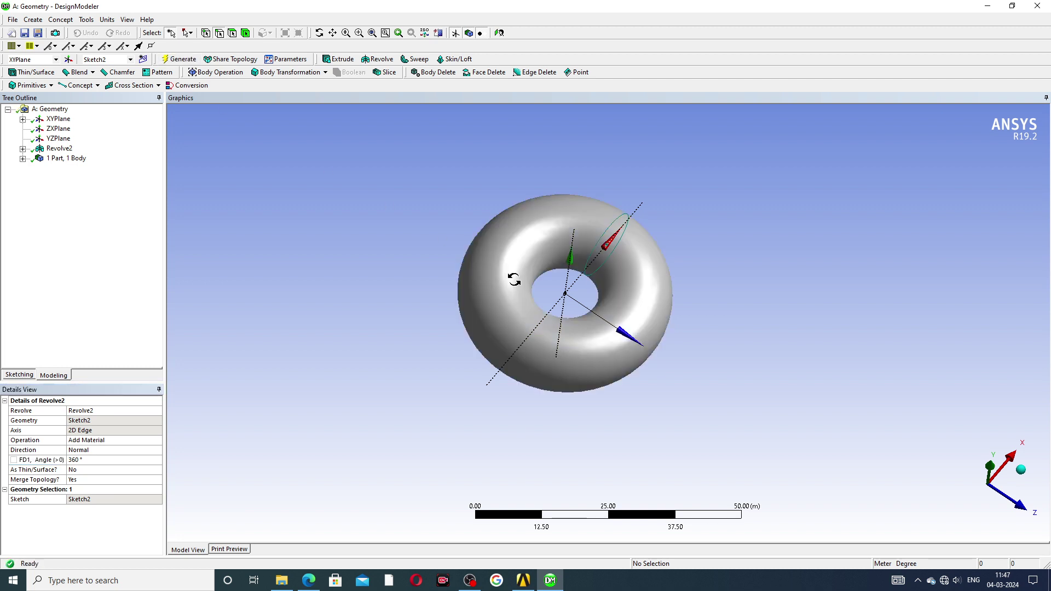
- View the torus square-on to the XY plane, then orbit and zoom it into a tilted 3-D view
{"action": "middle_click_drag", "start_coordinate": [514, 279], "coordinate": [511, 359]}
{"action": "scroll", "coordinate": [535, 267], "scroll_direction": "down", "scroll_amount": 1}
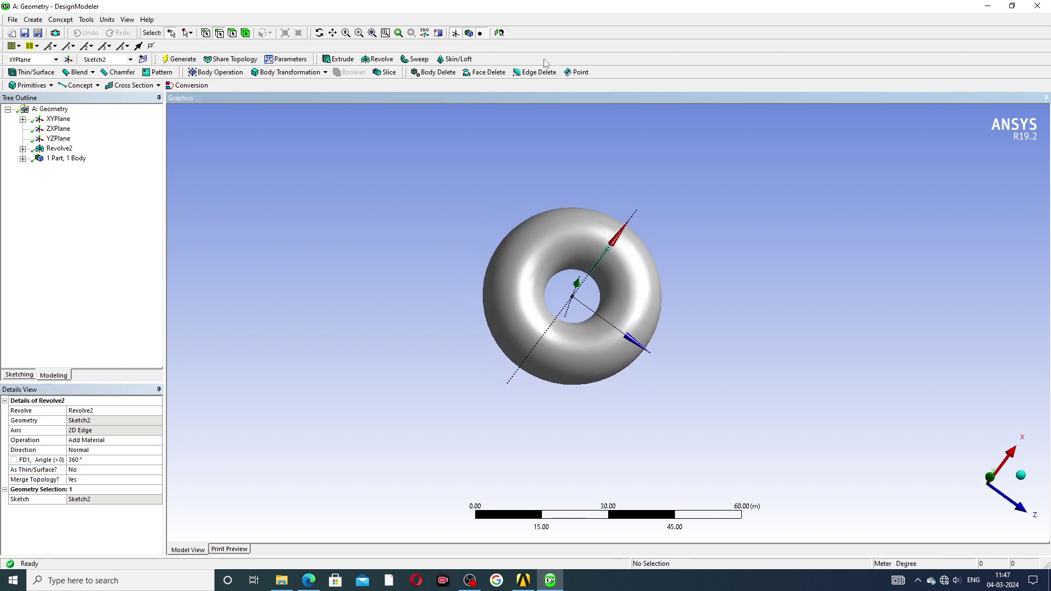
{"action": "left_click", "coordinate": [498, 33]}
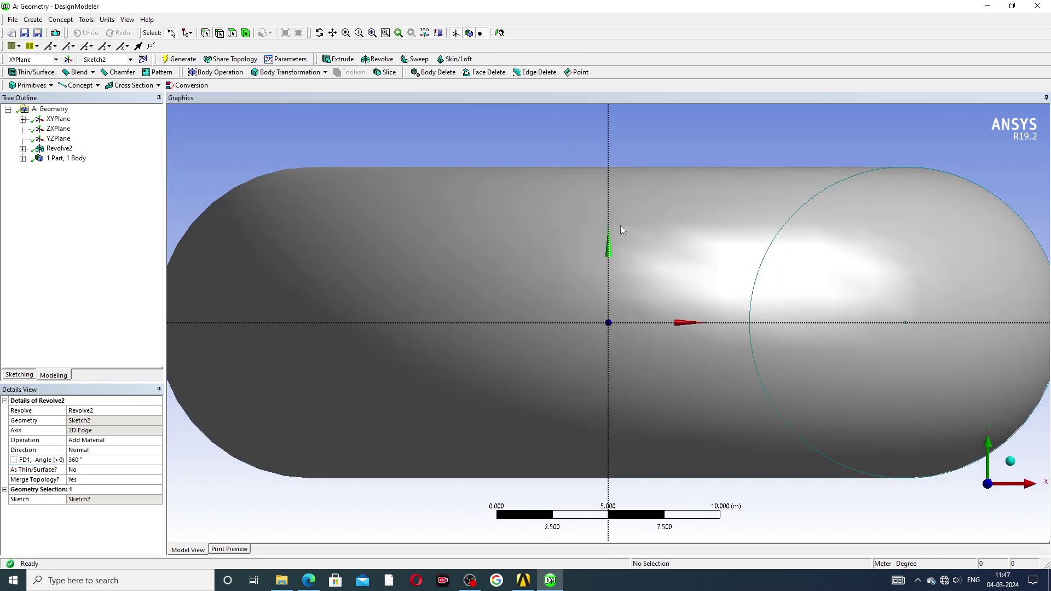
{"action": "mouse_move", "coordinate": [621, 225]}
{"action": "middle_mouse_down"}
{"action": "mouse_move", "coordinate": [625, 268]}
{"action": "mouse_move", "coordinate": [643, 230]}
{"action": "middle_mouse_up"}
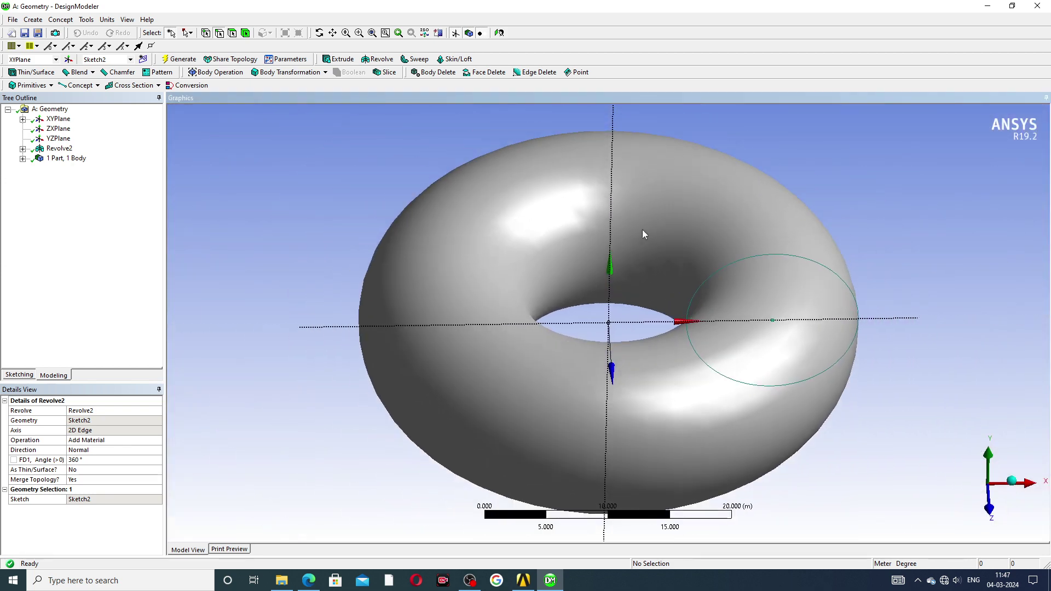
{"action": "scroll", "coordinate": [642, 229], "scroll_direction": "down", "scroll_amount": 1}
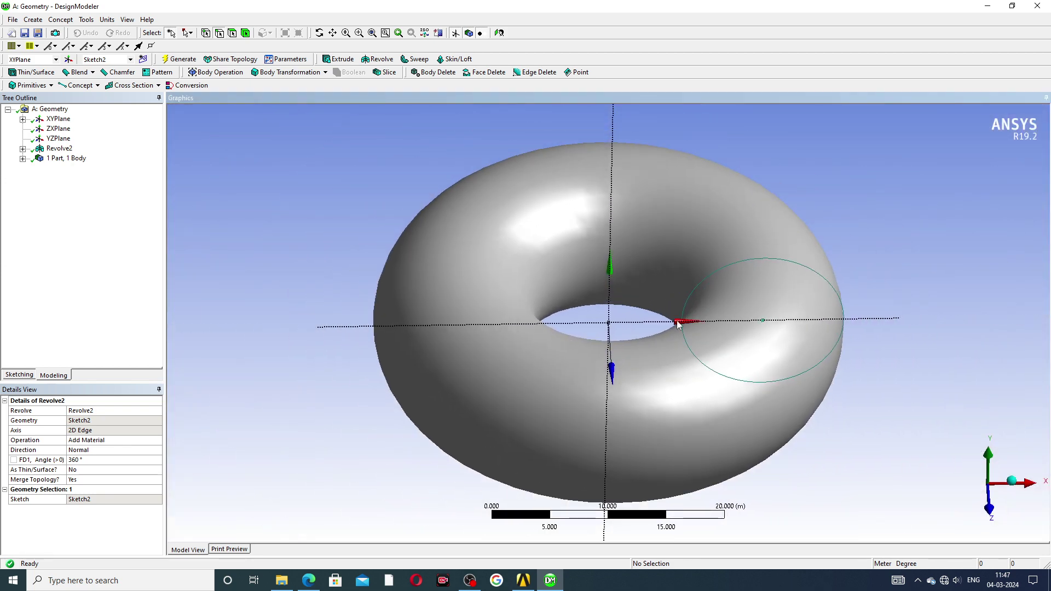
{"action": "left_click", "coordinate": [668, 585]}
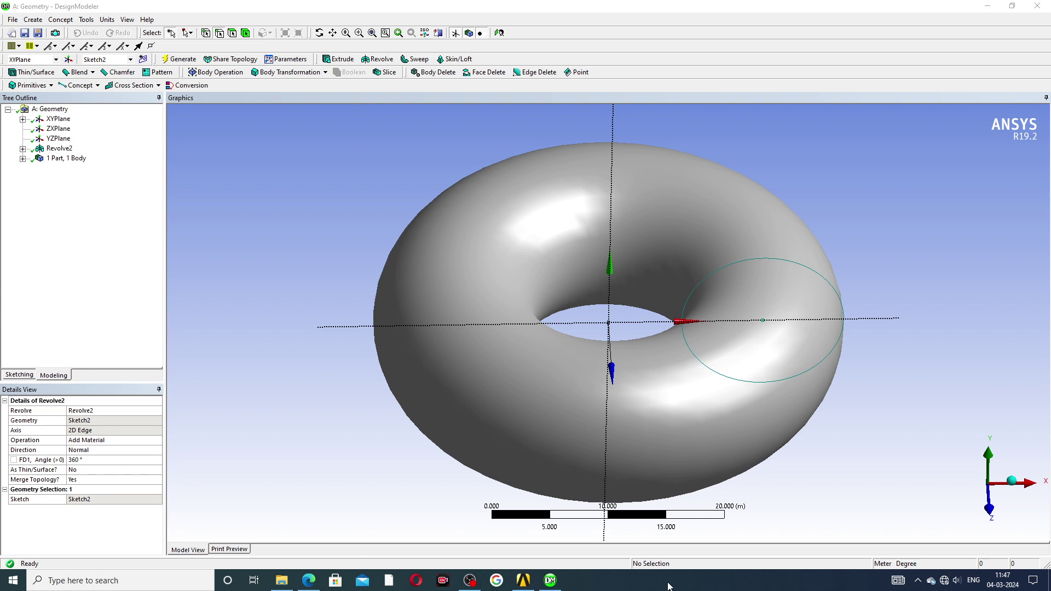